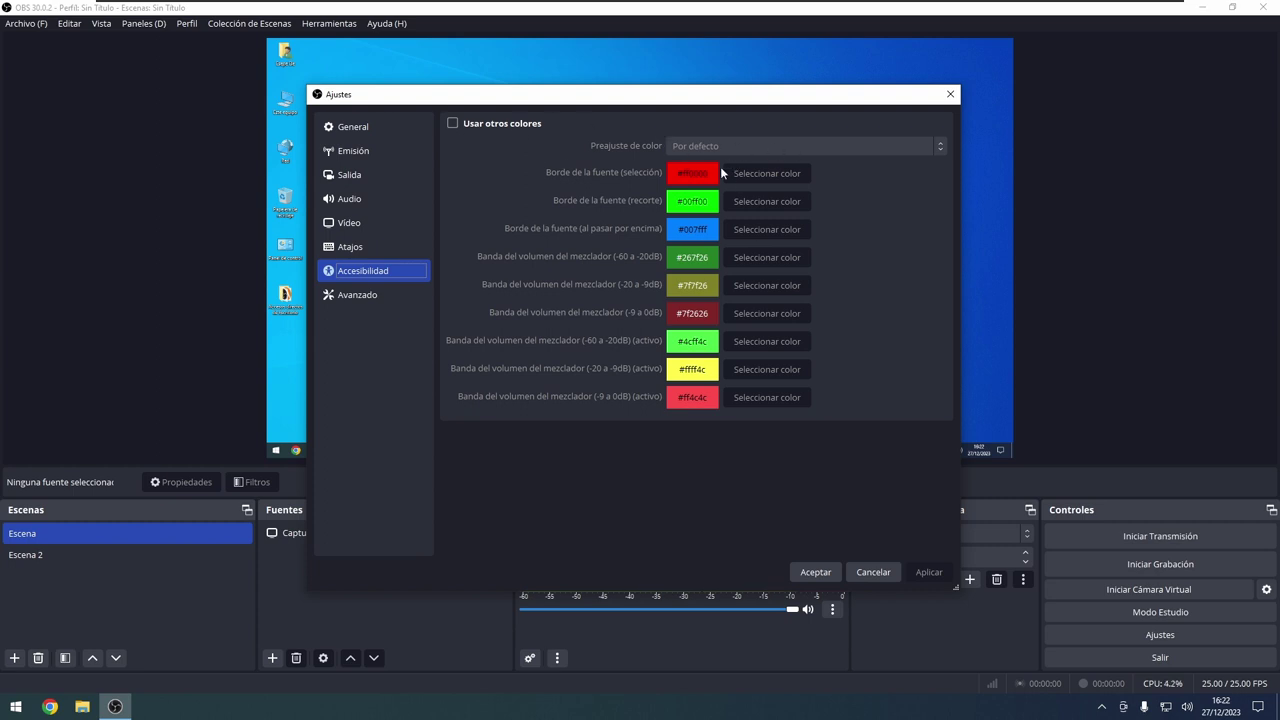
# Step: Enable the use of other colours and apply the preset Color alternativo para daltónicos, keeping the audio mixer visible beside the settings
pyautogui.click(502, 128)
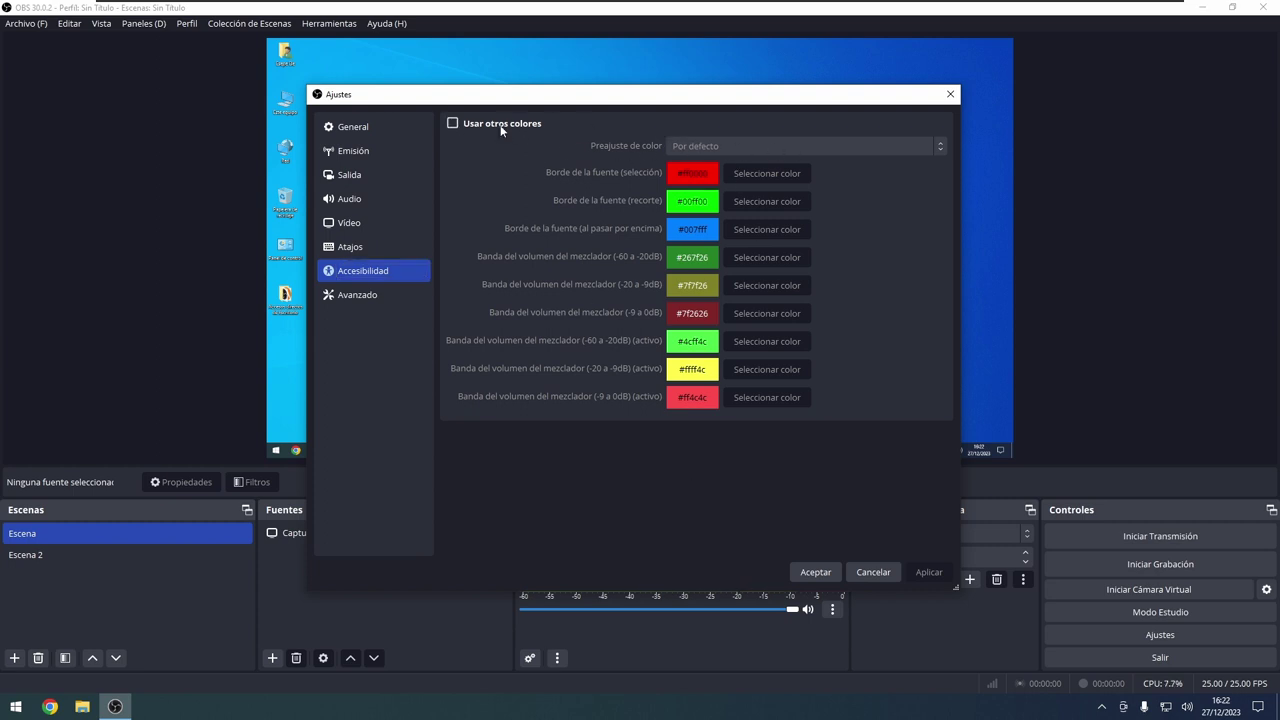
pyautogui.click(822, 146)
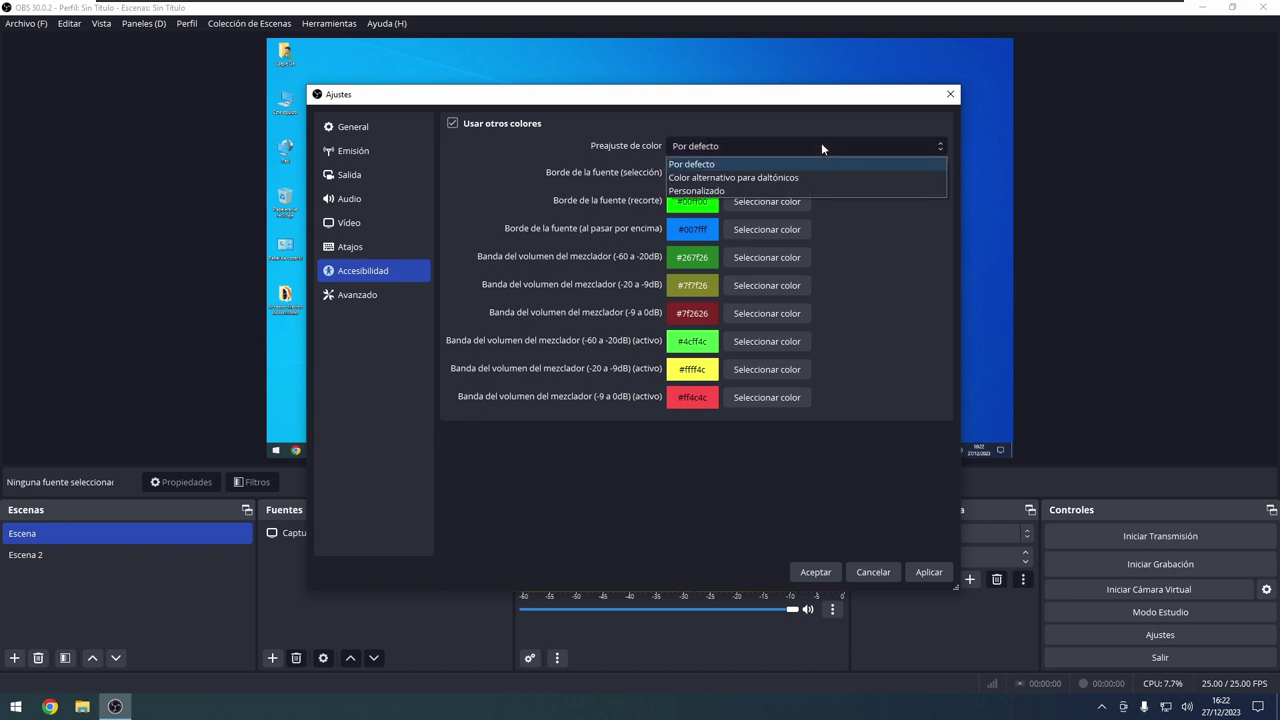
pyautogui.click(784, 178)
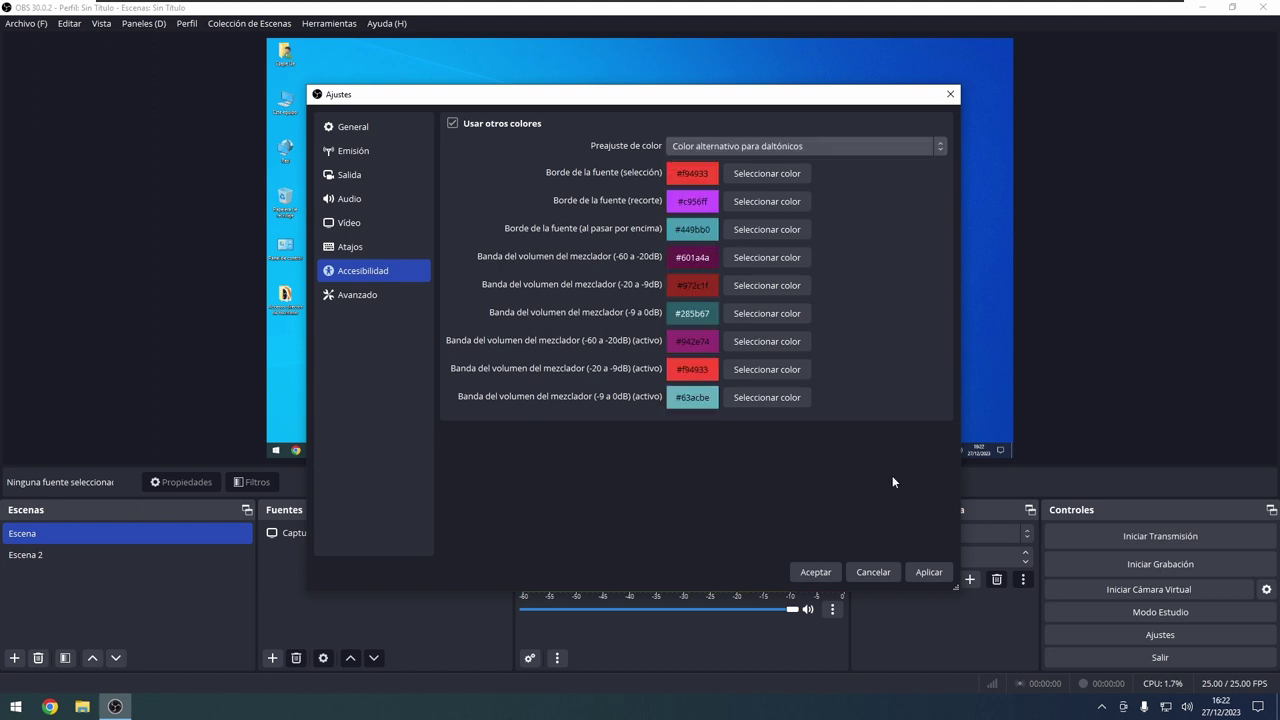
pyautogui.click(929, 572)
pyautogui.moveTo(755, 86); pyautogui.dragTo(906, 23)
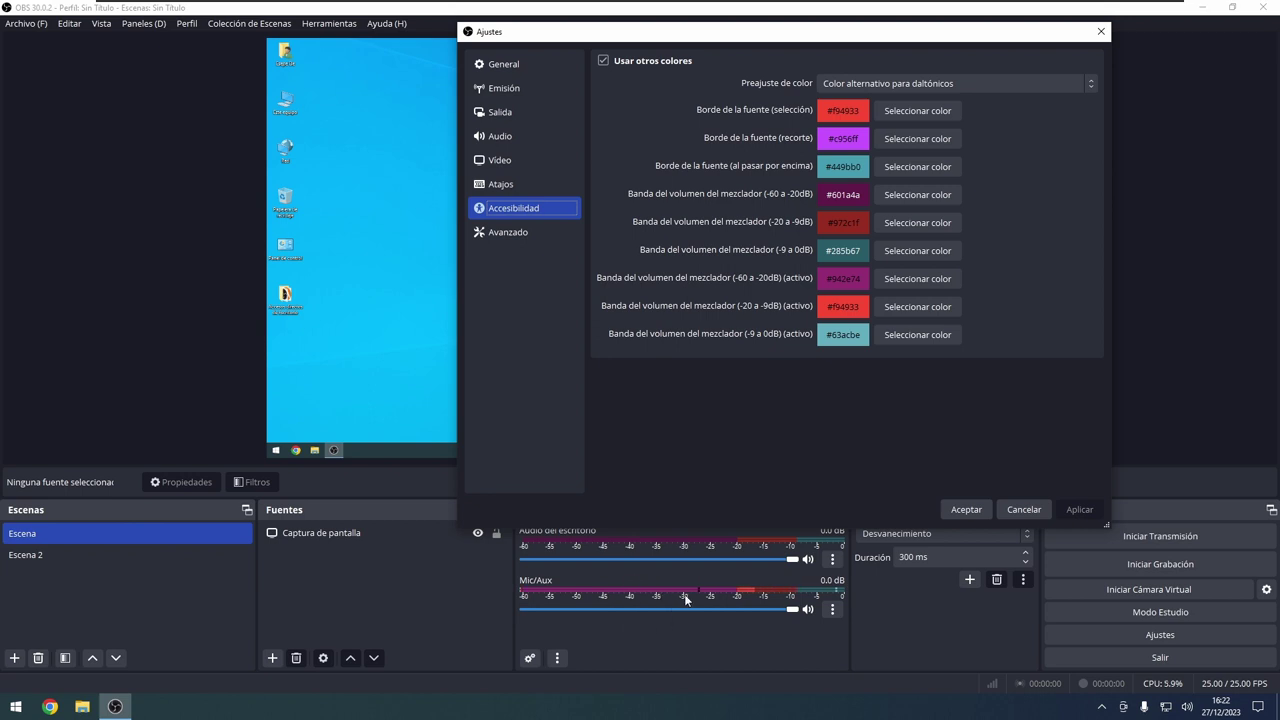
# Step: Switch the colour preset back and forth between Personalizado and Por defecto to compare their colours
pyautogui.click(860, 84)
pyautogui.click(1000, 132)
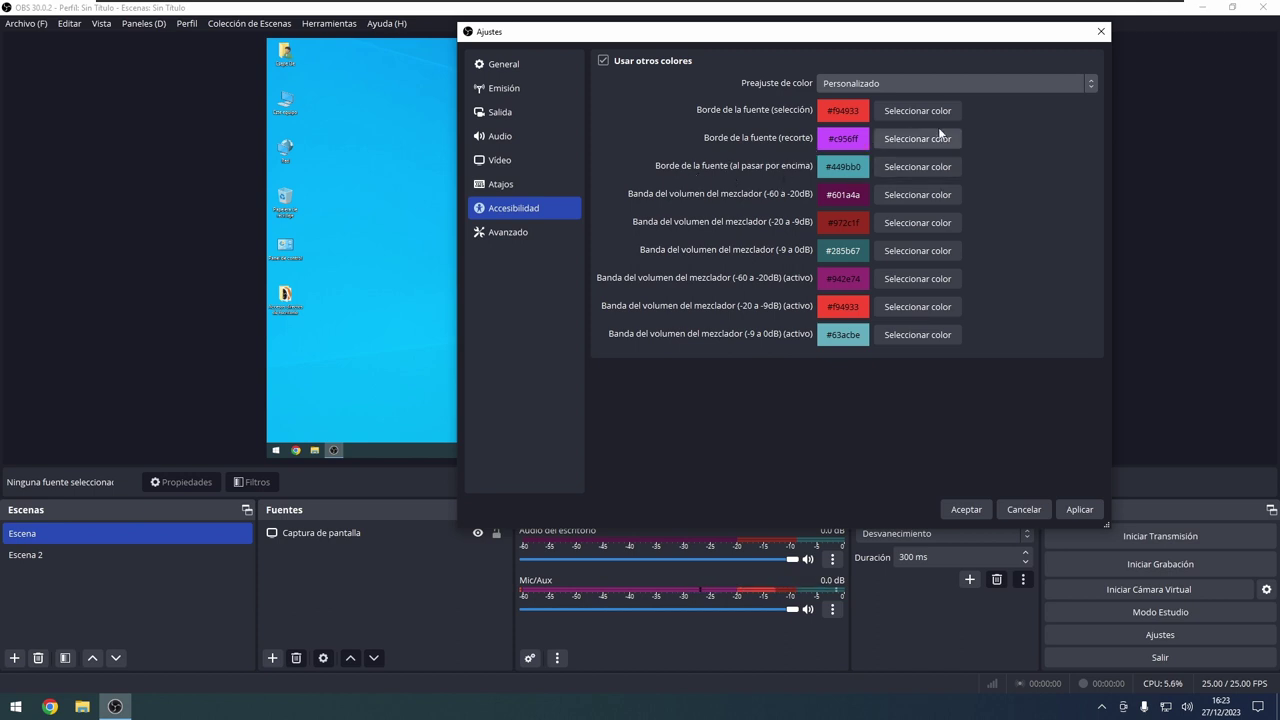
pyautogui.press('Up')
pyautogui.press('Down')
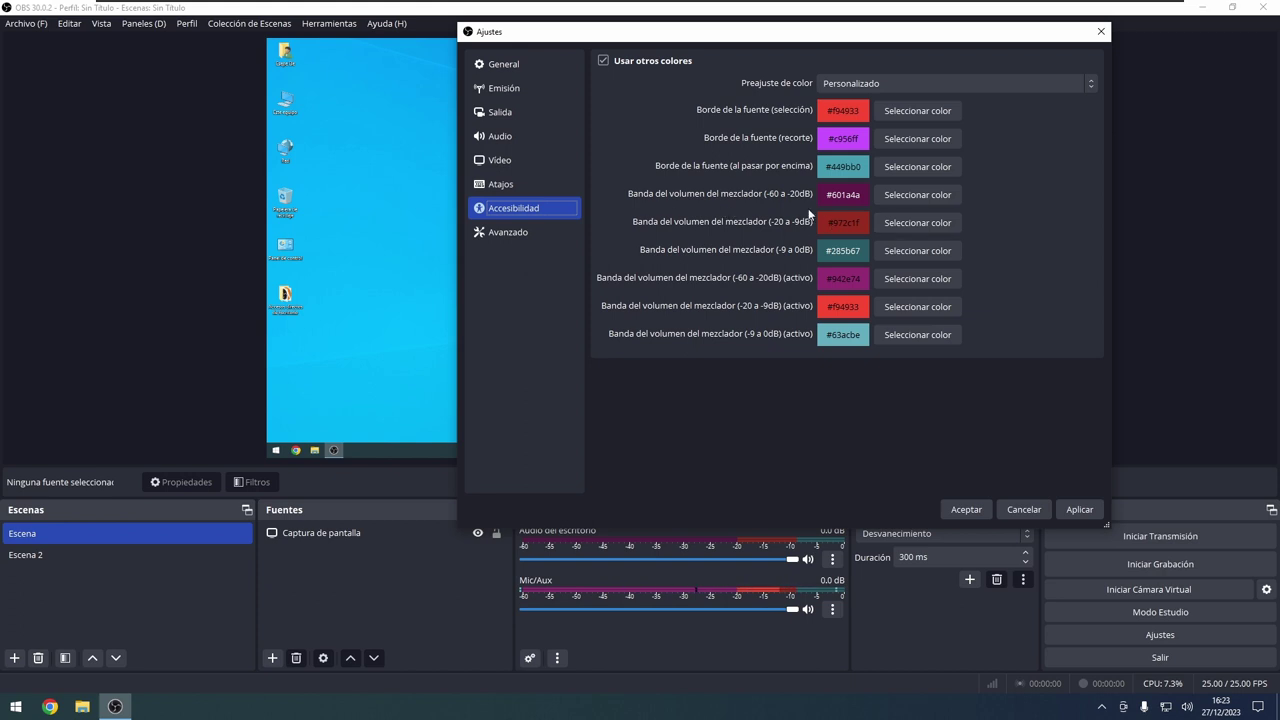
pyautogui.click(888, 84)
pyautogui.click(857, 102)
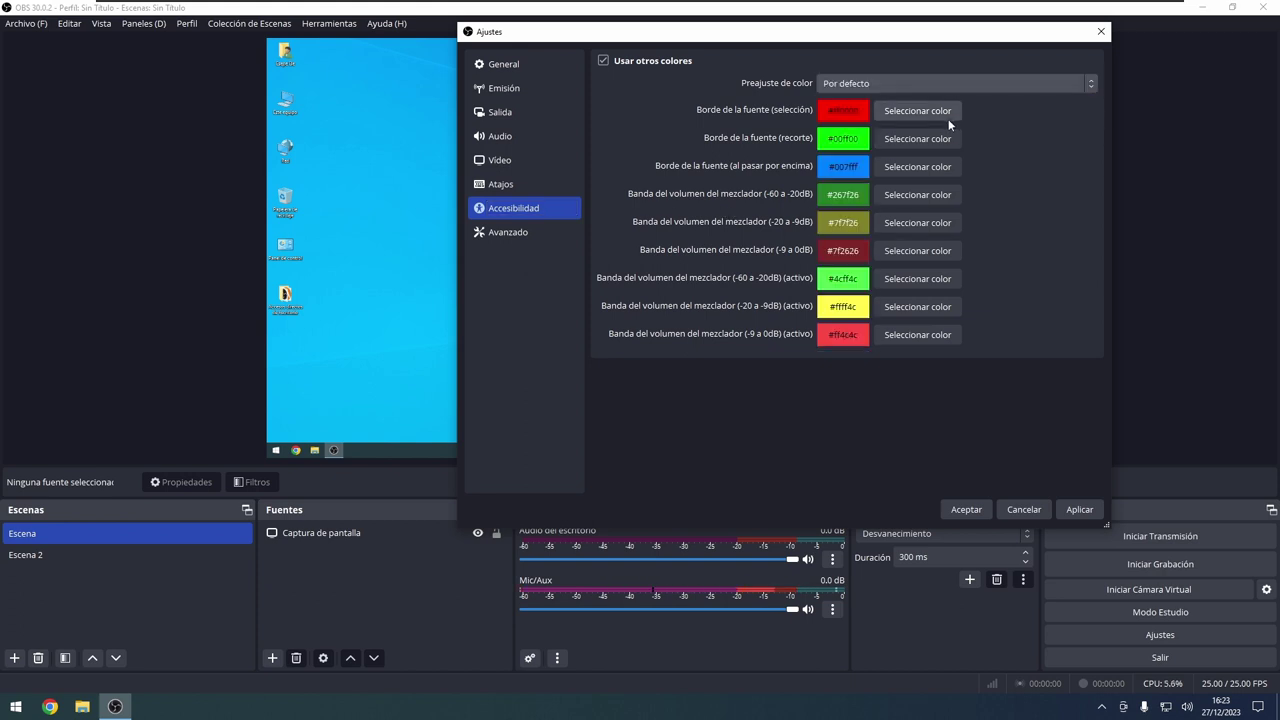
pyautogui.click(898, 87)
pyautogui.click(880, 130)
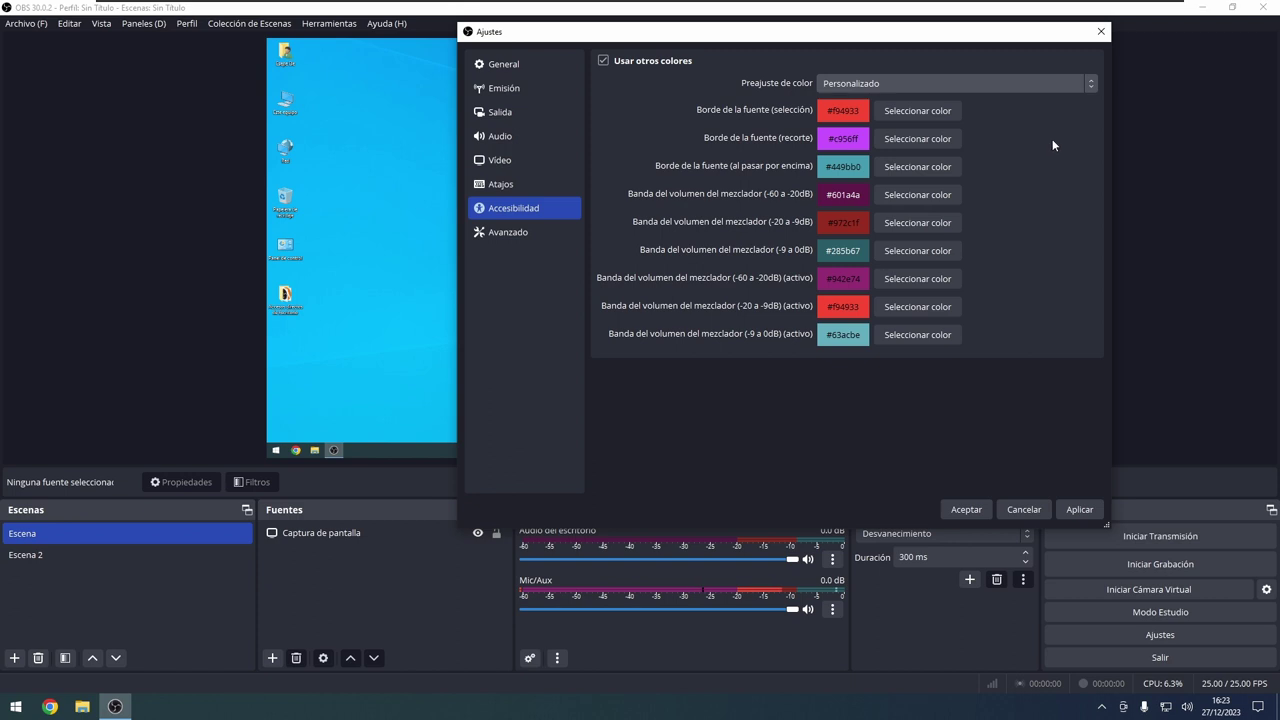
pyautogui.click(868, 85)
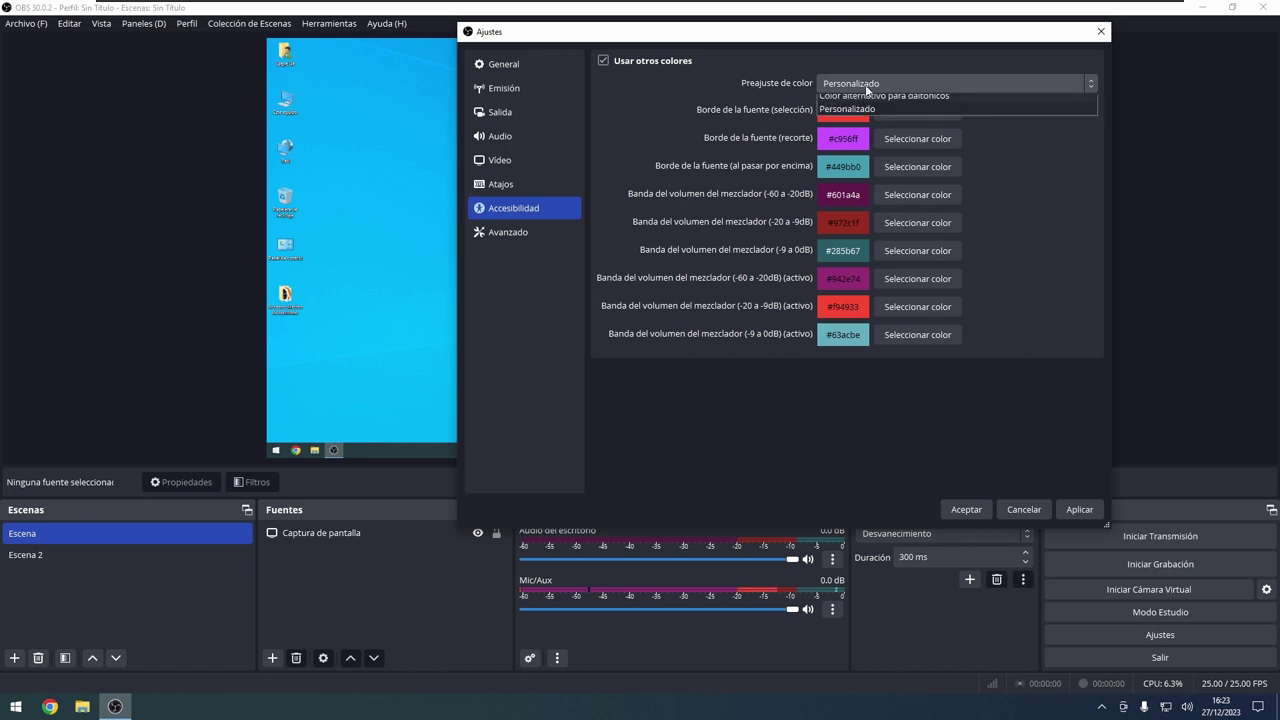
pyautogui.click(851, 103)
# Step: Set the colour preset to Personalizado and apply the change
pyautogui.click(872, 83)
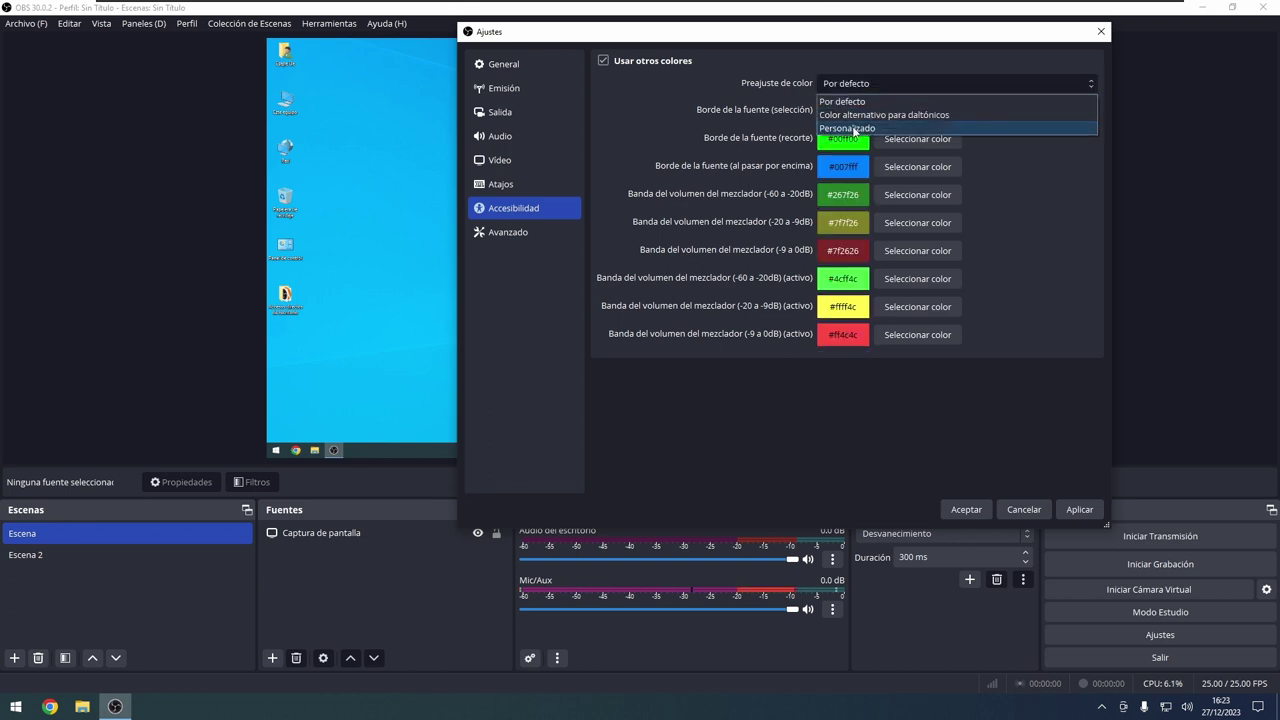
pyautogui.click(865, 128)
pyautogui.click(1086, 513)
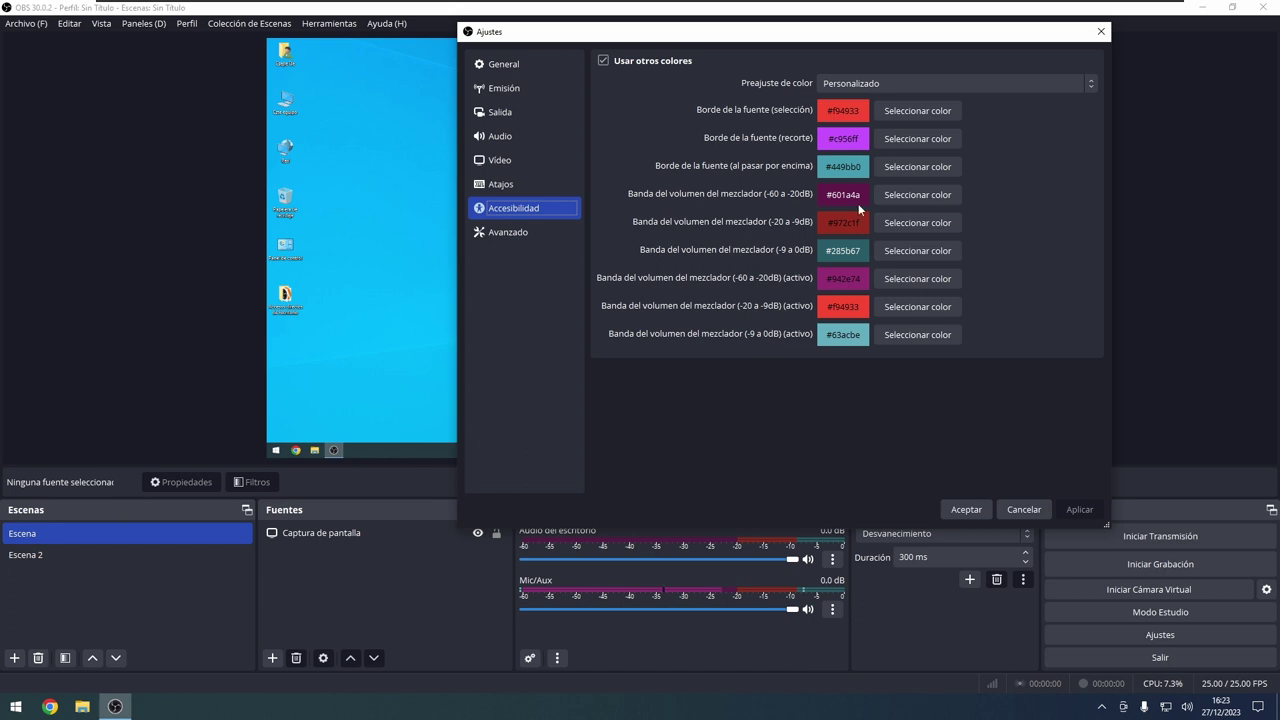
# Step: Set the mixer volume band from -60 to -20 dB to dark green #005500 and apply it
pyautogui.click(904, 196)
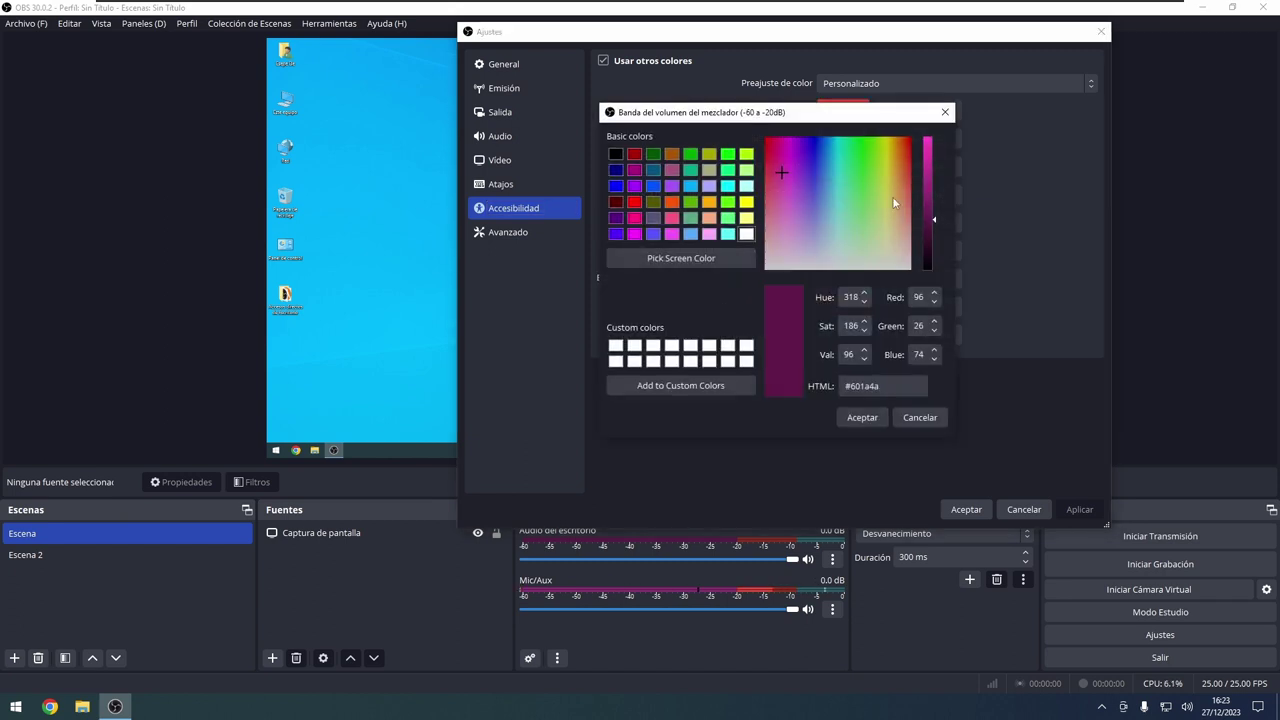
pyautogui.moveTo(703, 118); pyautogui.dragTo(886, 244)
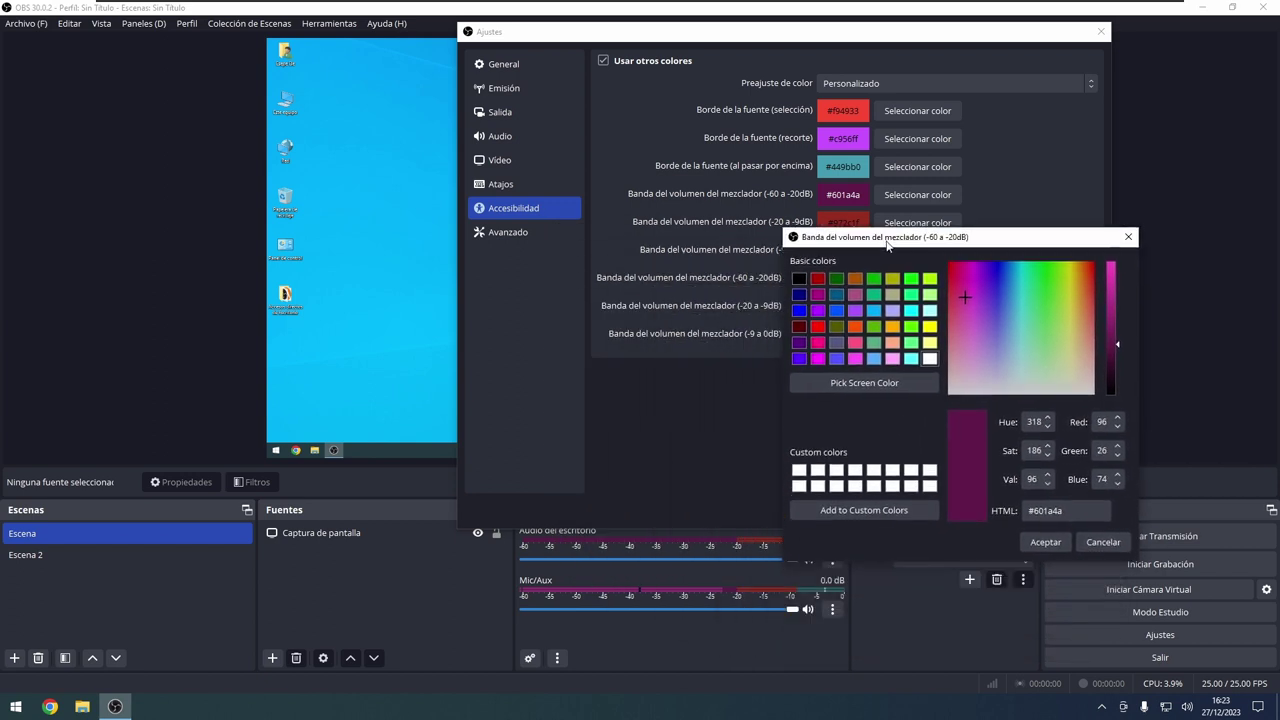
pyautogui.click(837, 279)
pyautogui.click(1045, 541)
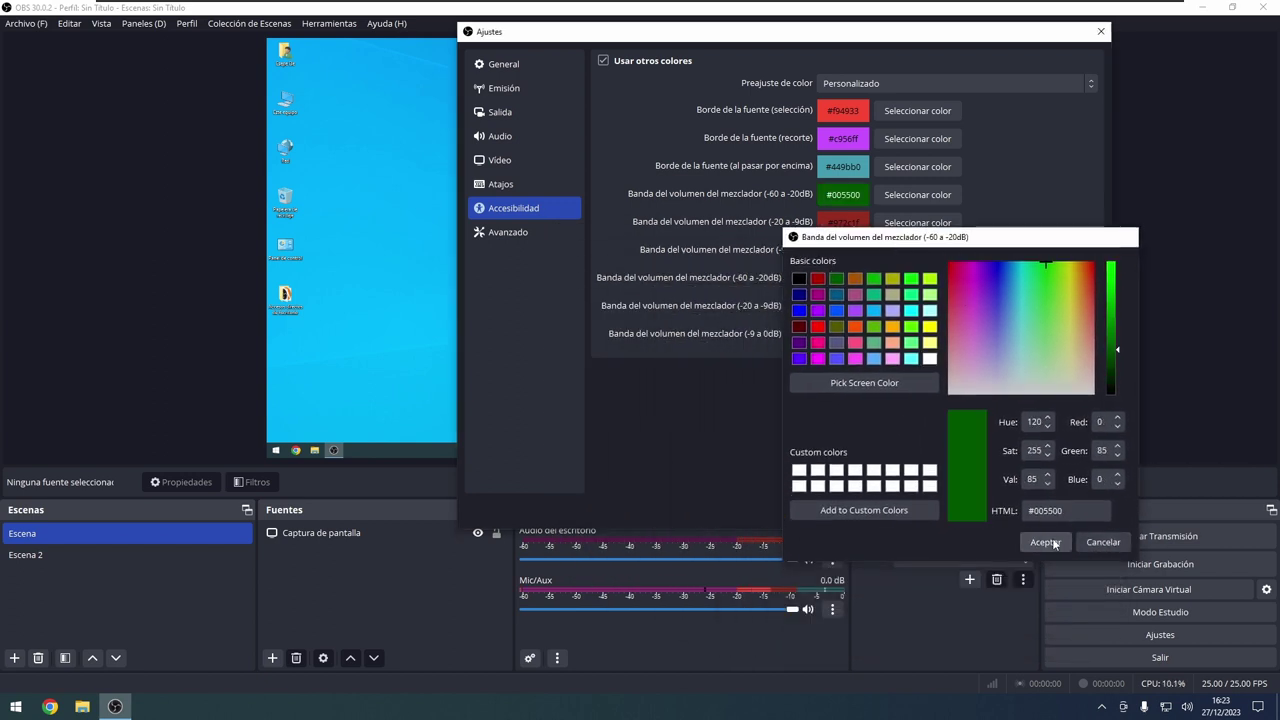
pyautogui.click(1077, 510)
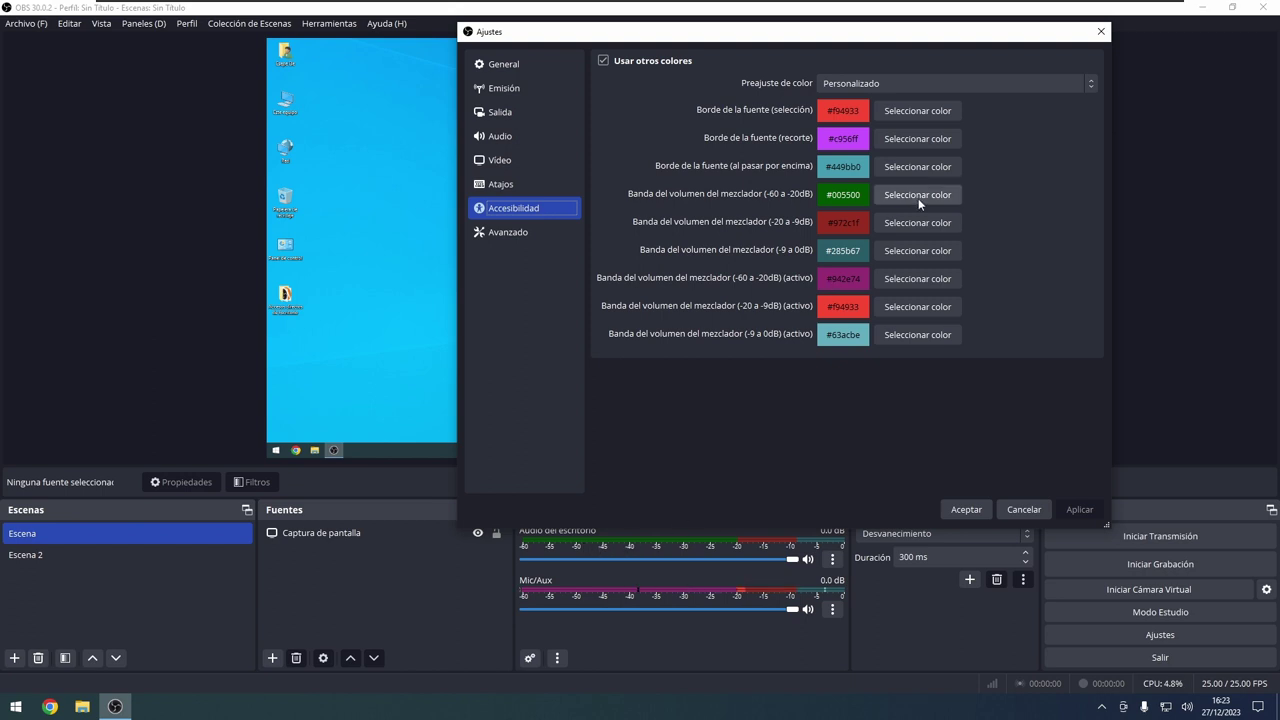
# Step: Set the mixer volume band from -20 to -9 dB to yellow #ffff00 and apply it
pyautogui.click(913, 223)
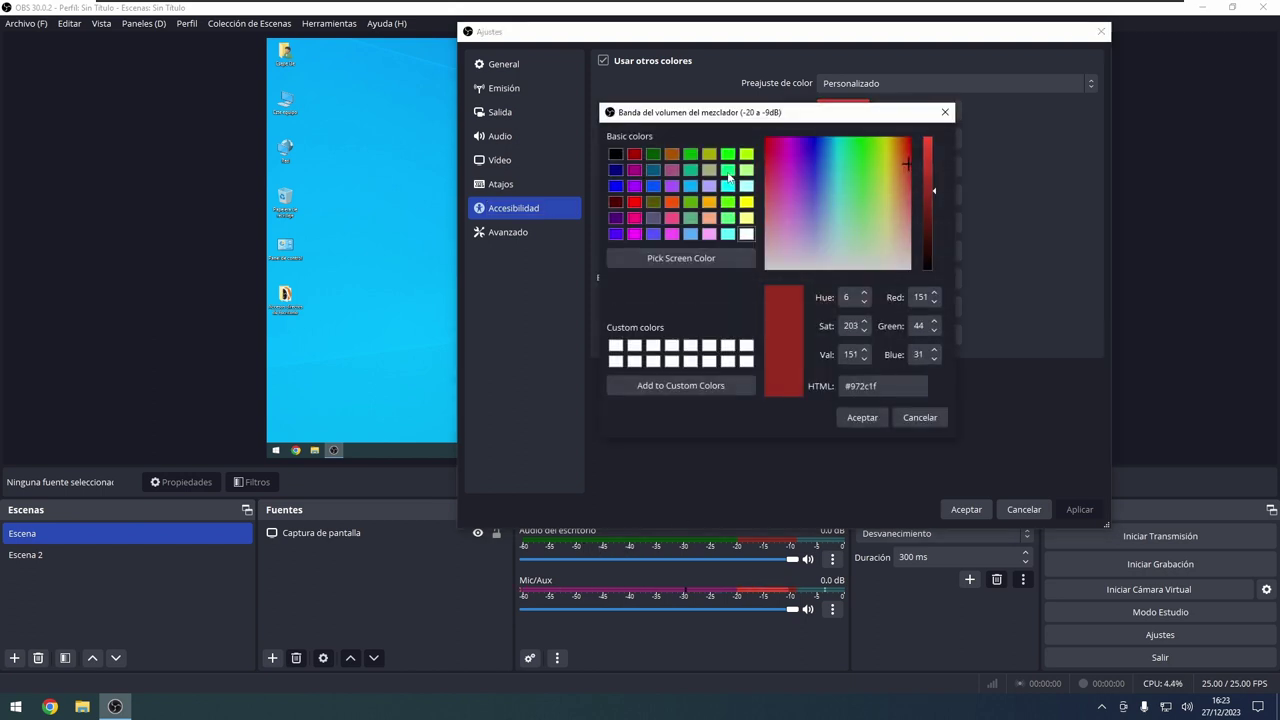
pyautogui.click(746, 204)
pyautogui.click(862, 417)
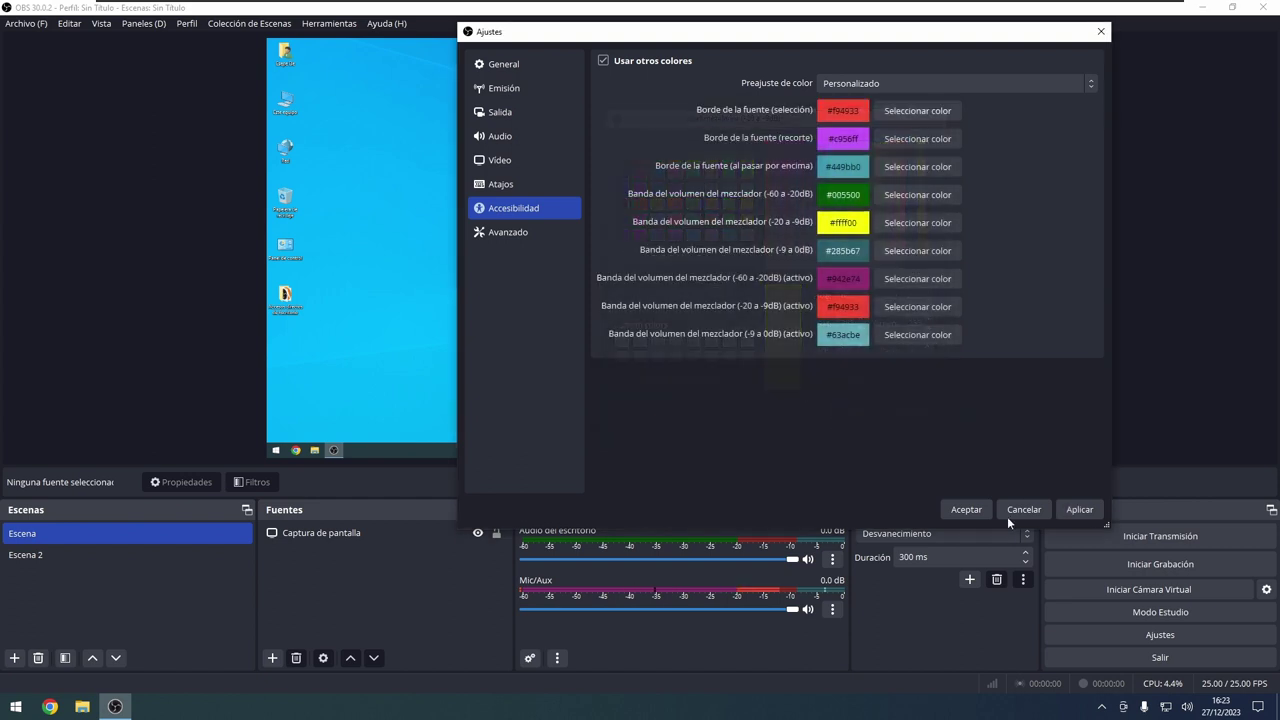
pyautogui.click(1079, 511)
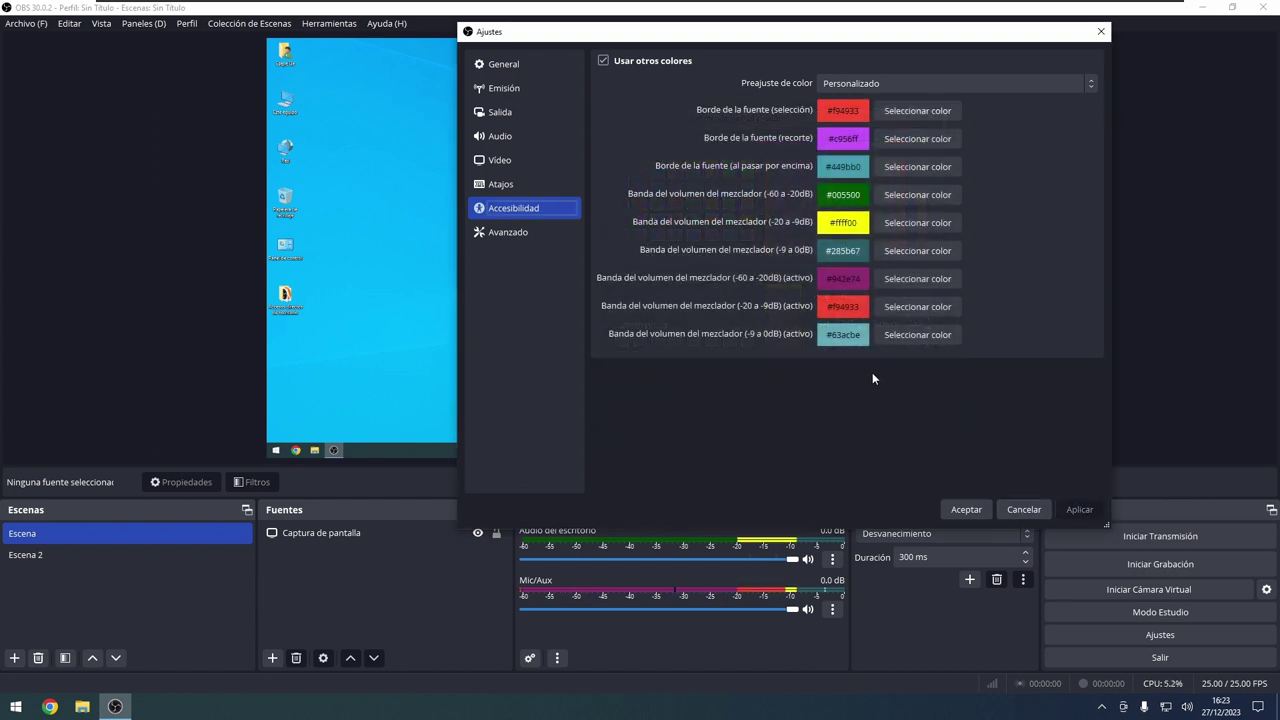
# Step: Set the mixer volume band from -9 to 0 dB to red #ff0000 and apply it
pyautogui.click(912, 252)
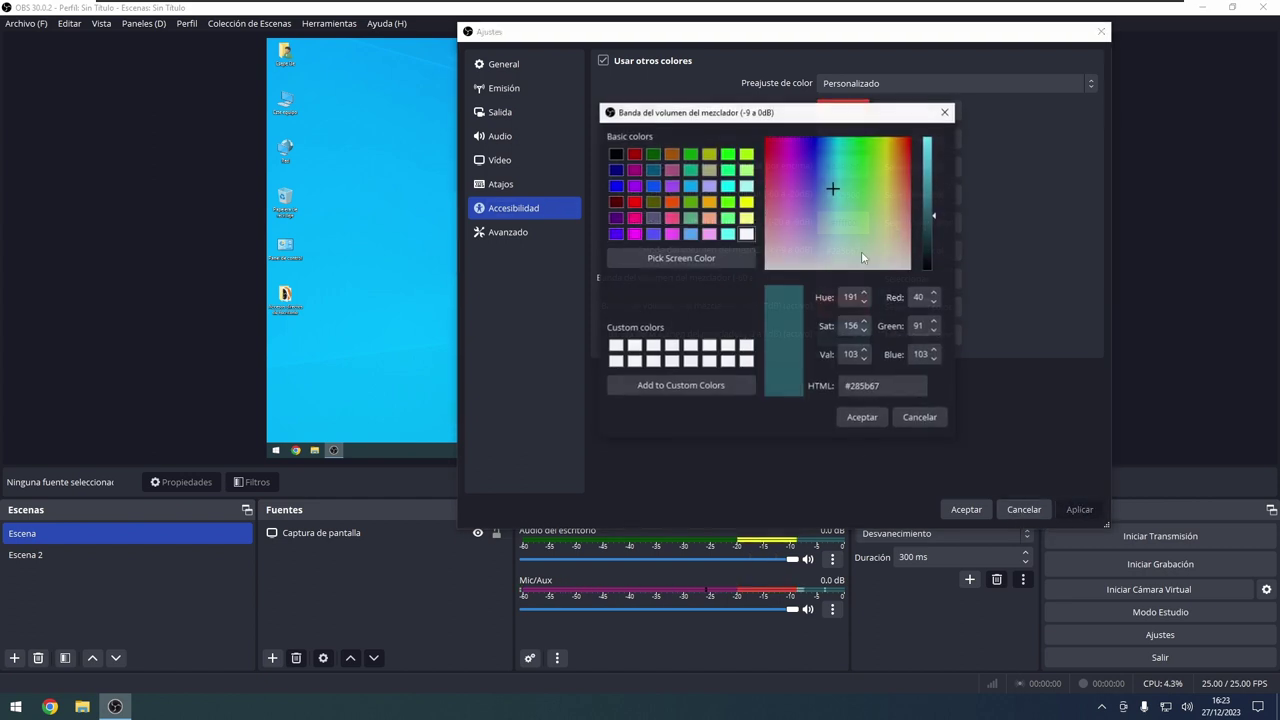
pyautogui.click(634, 202)
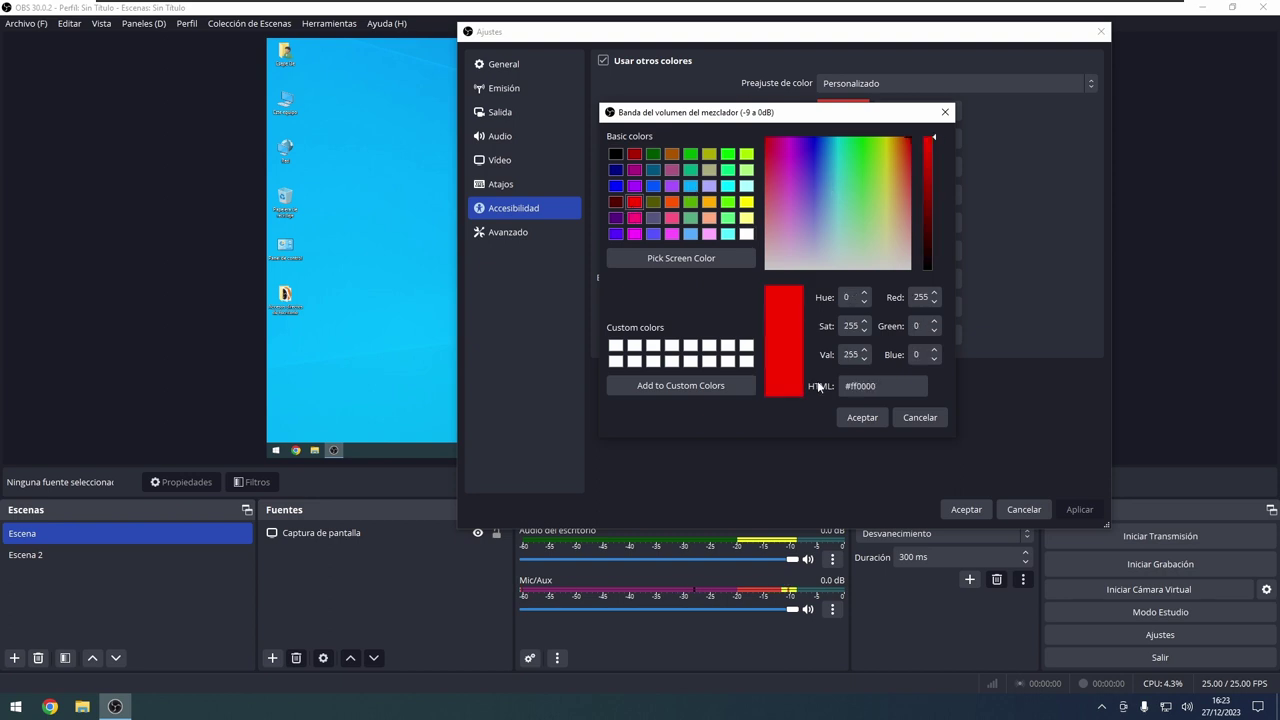
pyautogui.click(860, 417)
pyautogui.click(1085, 512)
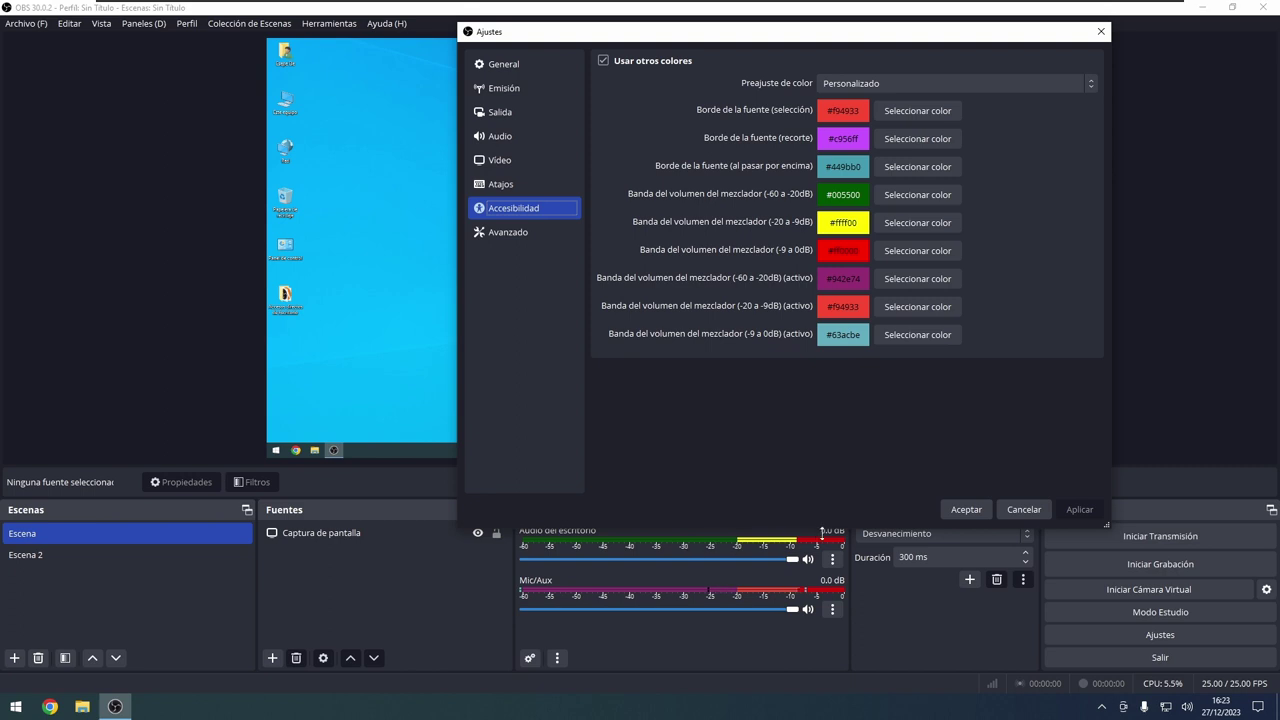
# Step: Set the active mixer volume band from -60 to -20 dB to lime green #aaff00 and apply it
pyautogui.click(895, 281)
pyautogui.click(746, 153)
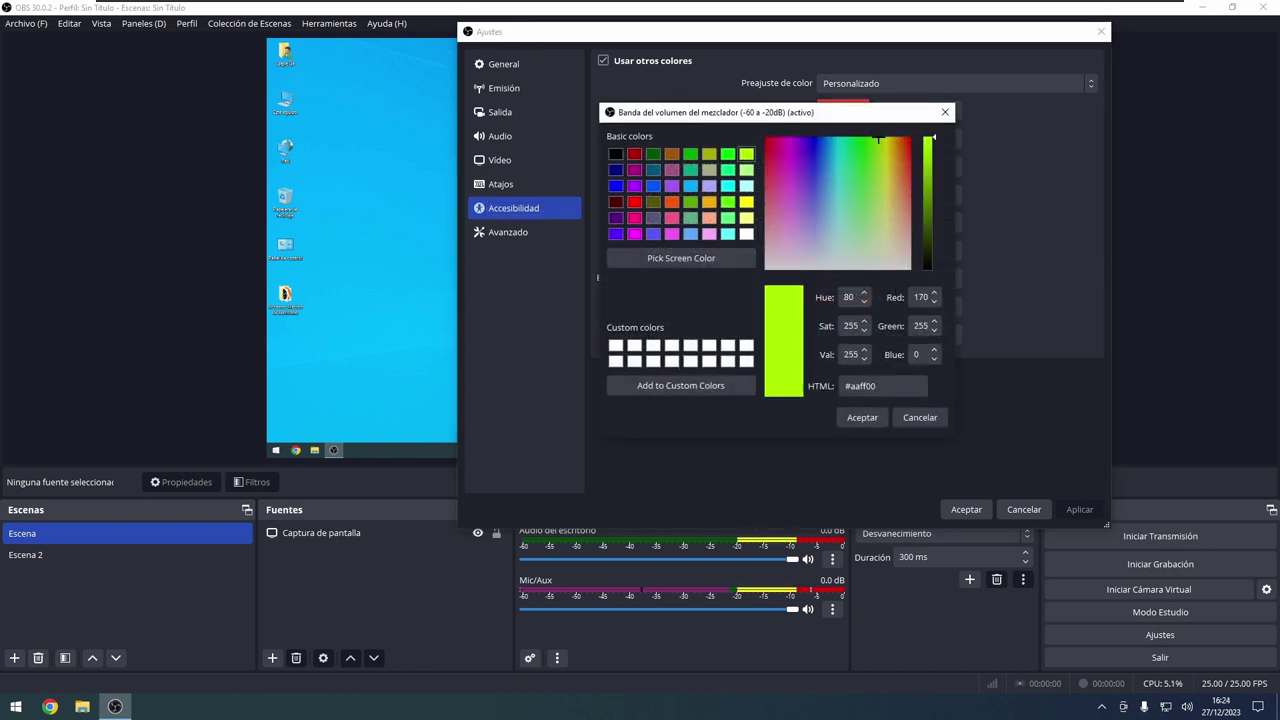
pyautogui.click(856, 418)
pyautogui.click(1076, 509)
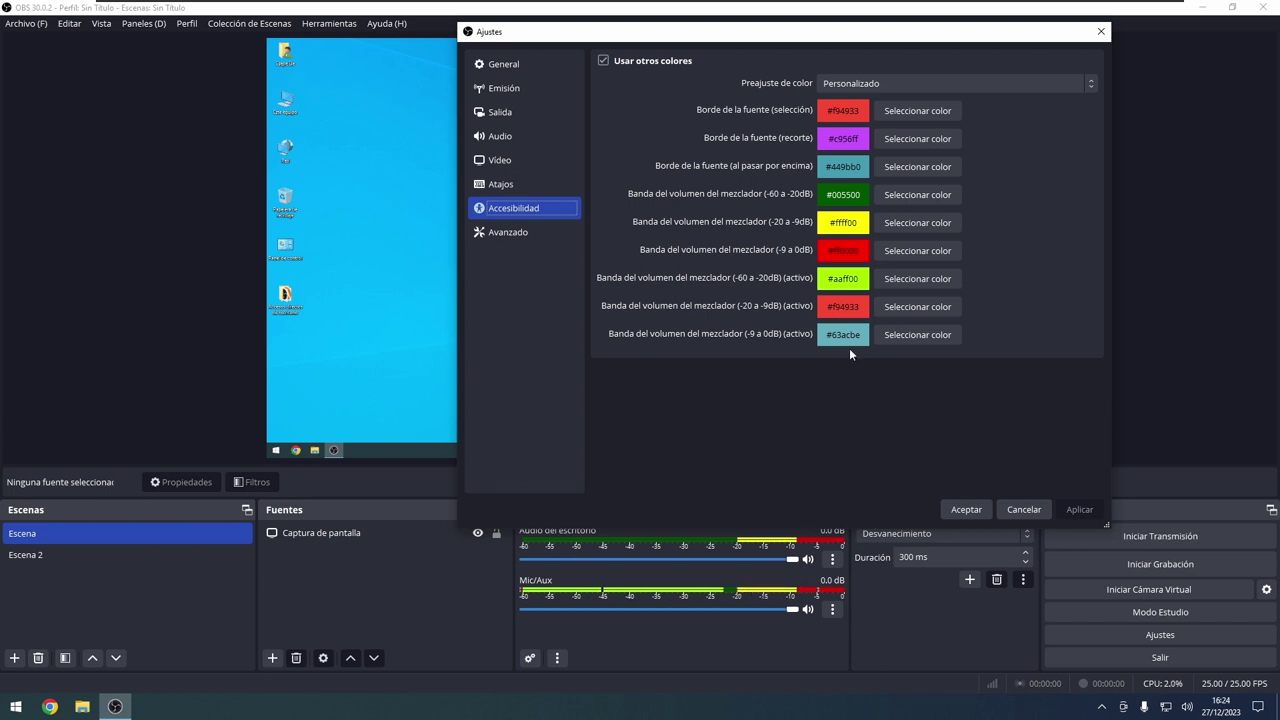
# Step: Set the active mixer volume band from -20 to -9 dB to orange #ffaa00
pyautogui.click(888, 306)
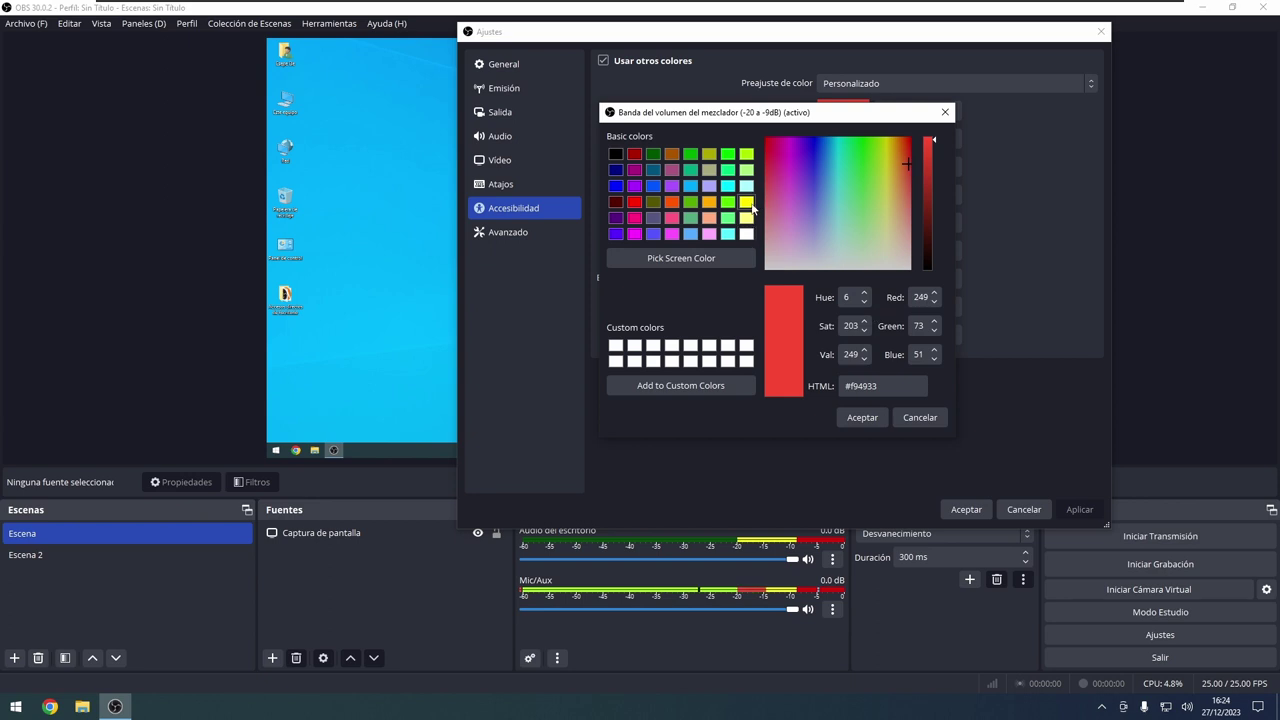
pyautogui.click(749, 204)
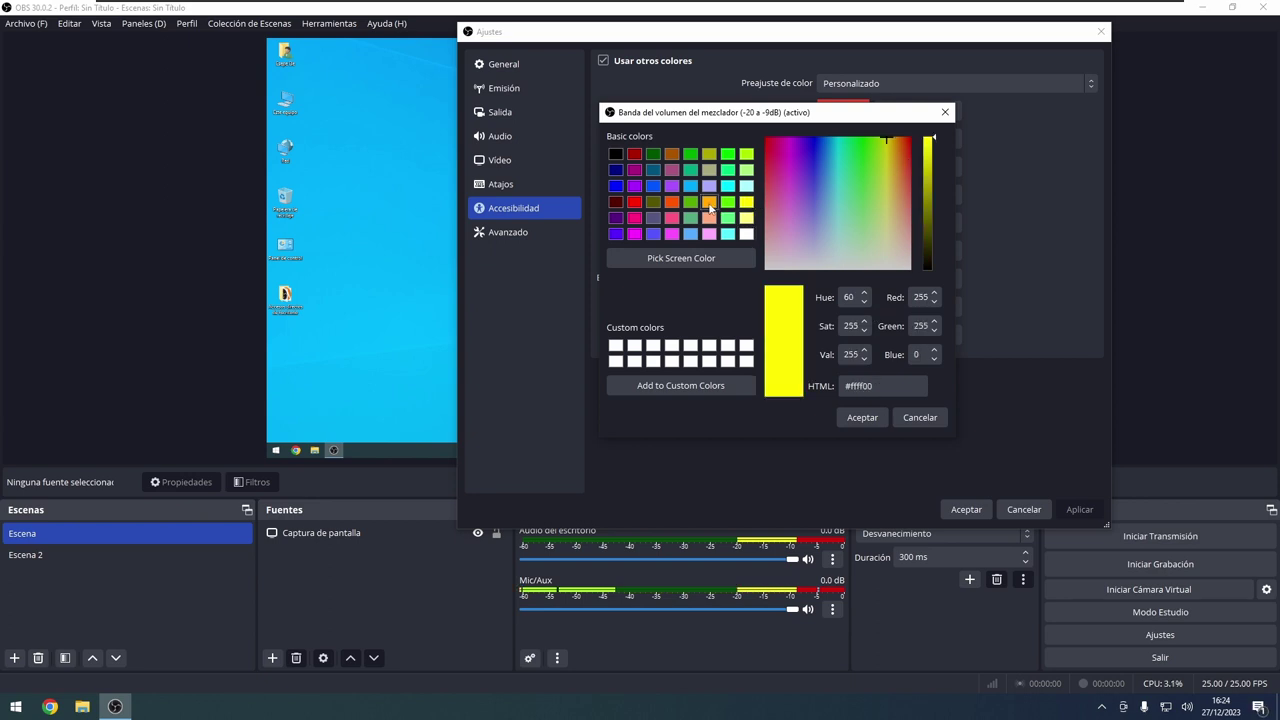
pyautogui.click(709, 203)
pyautogui.click(851, 420)
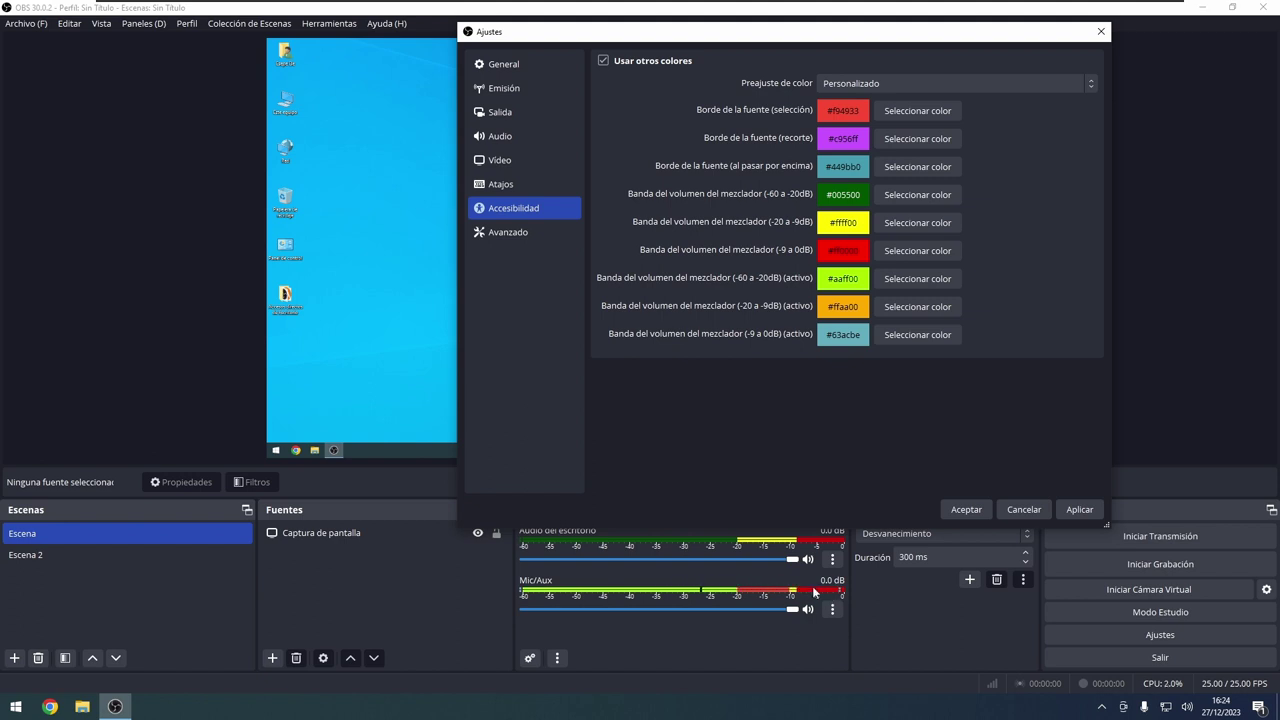
# Step: Set the active mixer volume band from -9 to 0 dB to dark red #550000 and apply the band colours
pyautogui.click(908, 336)
pyautogui.click(615, 201)
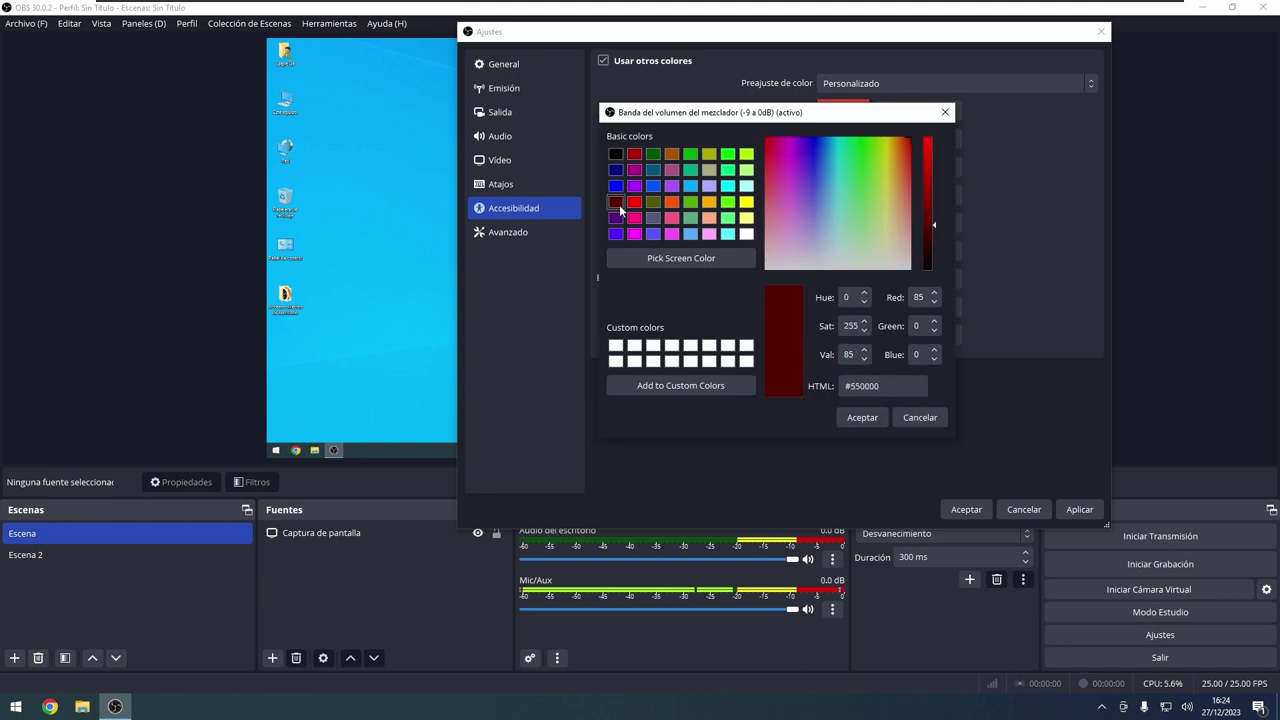
pyautogui.click(859, 420)
pyautogui.click(1074, 510)
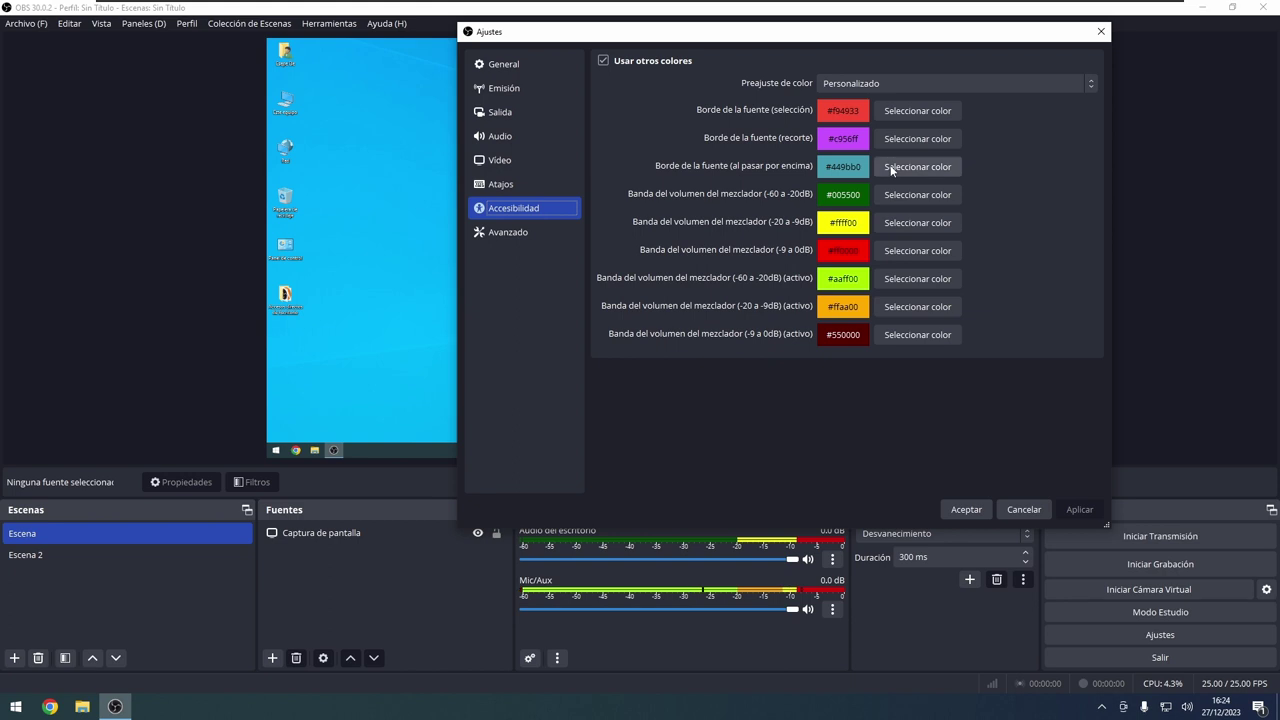
# Step: Set the source border colour for selection to dark red #aa0000 and apply it
pyautogui.click(904, 110)
pyautogui.click(636, 155)
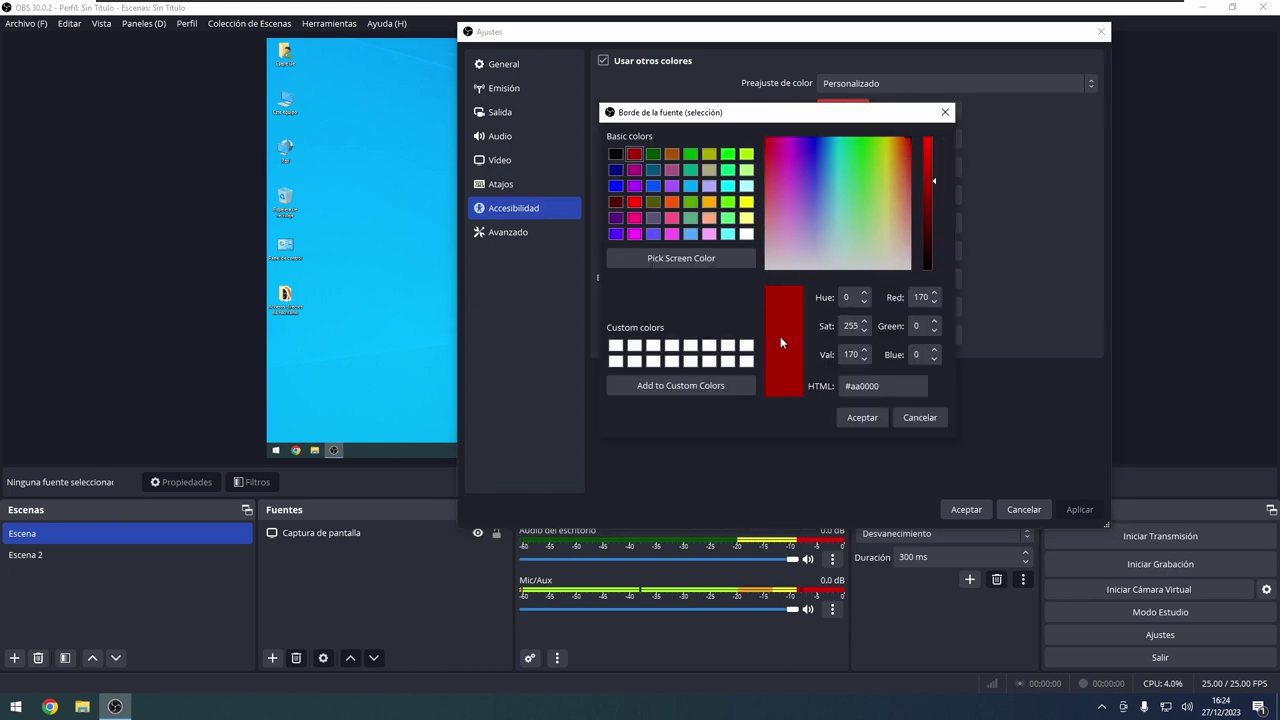
pyautogui.click(853, 418)
pyautogui.click(1080, 510)
# Step: Set the source border colour for cropping to dark red #aa0000 and apply it
pyautogui.click(904, 139)
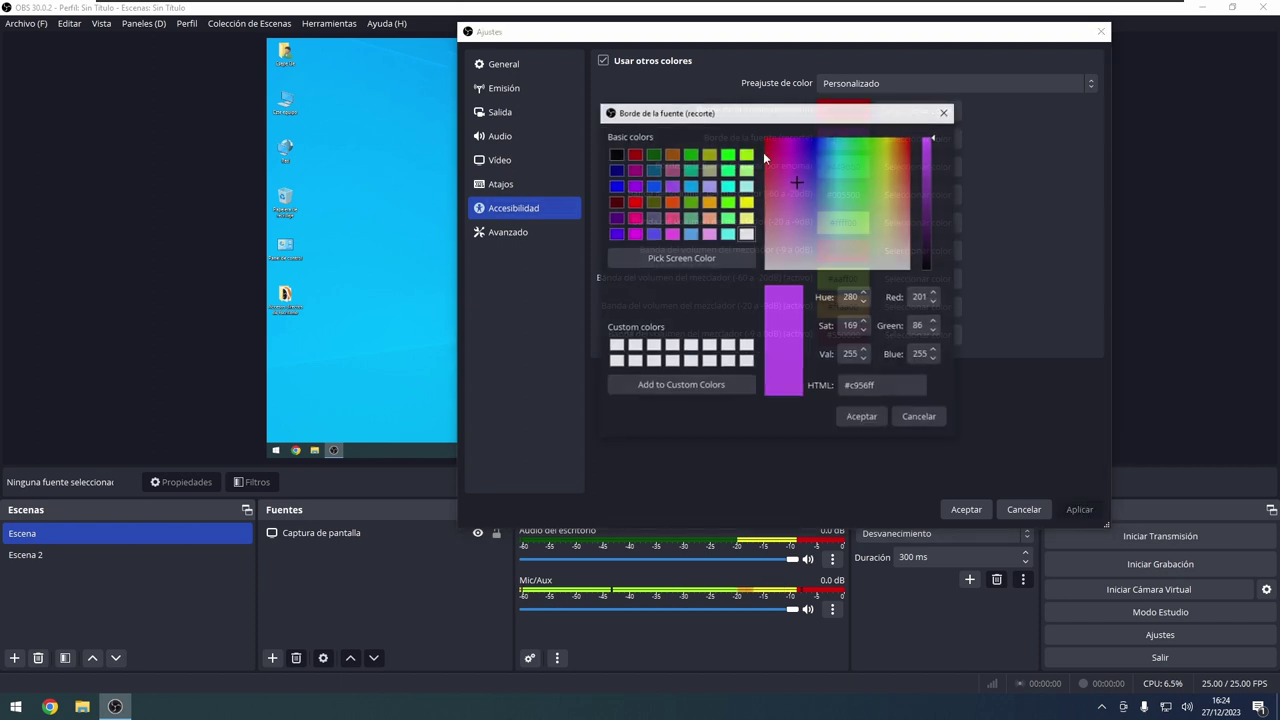
pyautogui.click(636, 155)
pyautogui.click(861, 415)
pyautogui.click(1080, 510)
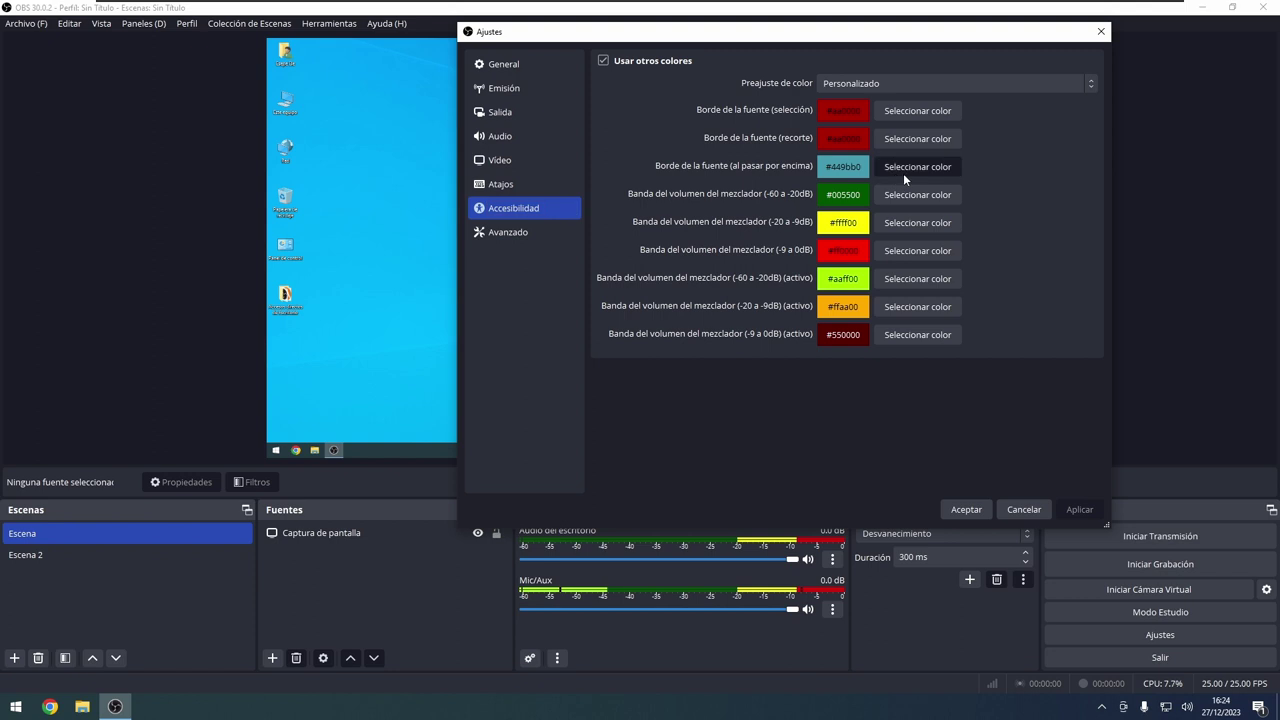
# Step: Set the source border colour for hovering to dark red #aa0000 and apply it
pyautogui.click(903, 167)
pyautogui.click(638, 157)
pyautogui.click(861, 415)
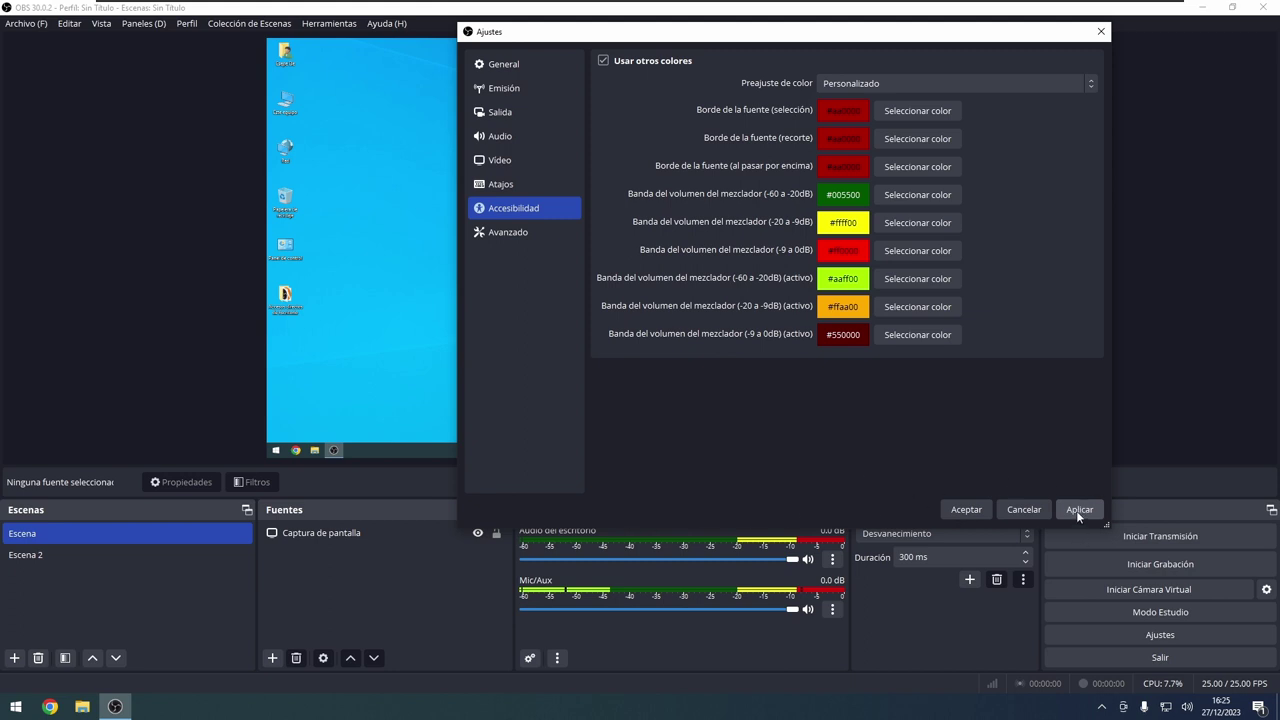
pyautogui.click(1080, 512)
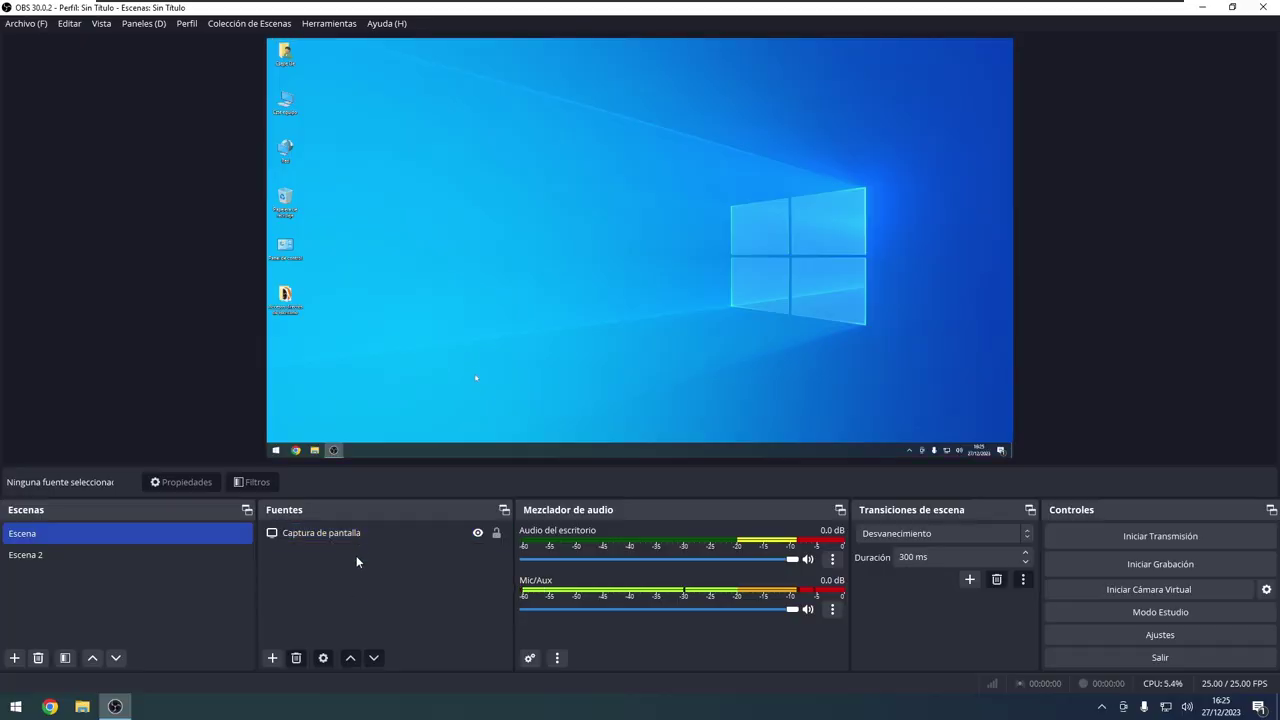
# Step: Check the border colour of the Captura de pantalla source in the preview and select Escena 2 in the scene list
pyautogui.click(361, 540)
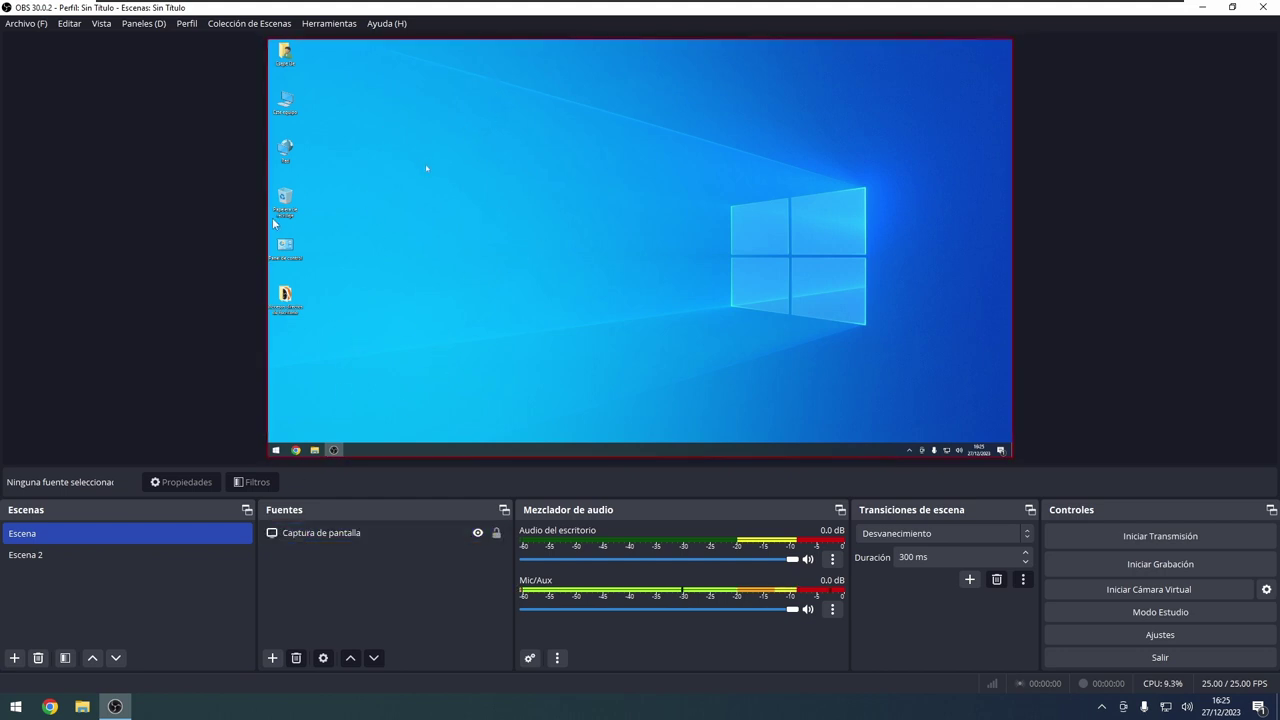
pyautogui.keyDown('ctrl'); pyautogui.click(166, 551); pyautogui.keyUp('ctrl')
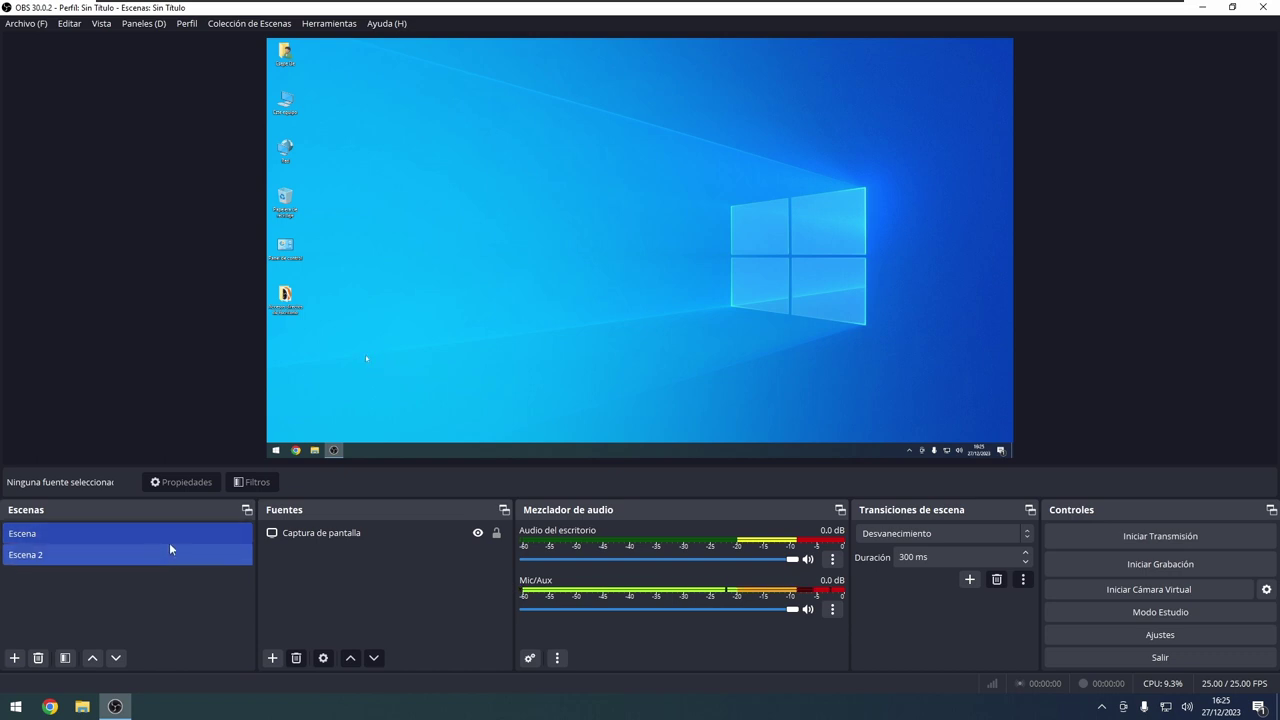
# Step: Switch to the Escena scene and set the accessibility source border colour for selection to bright green #00ff00
pyautogui.click(170, 541)
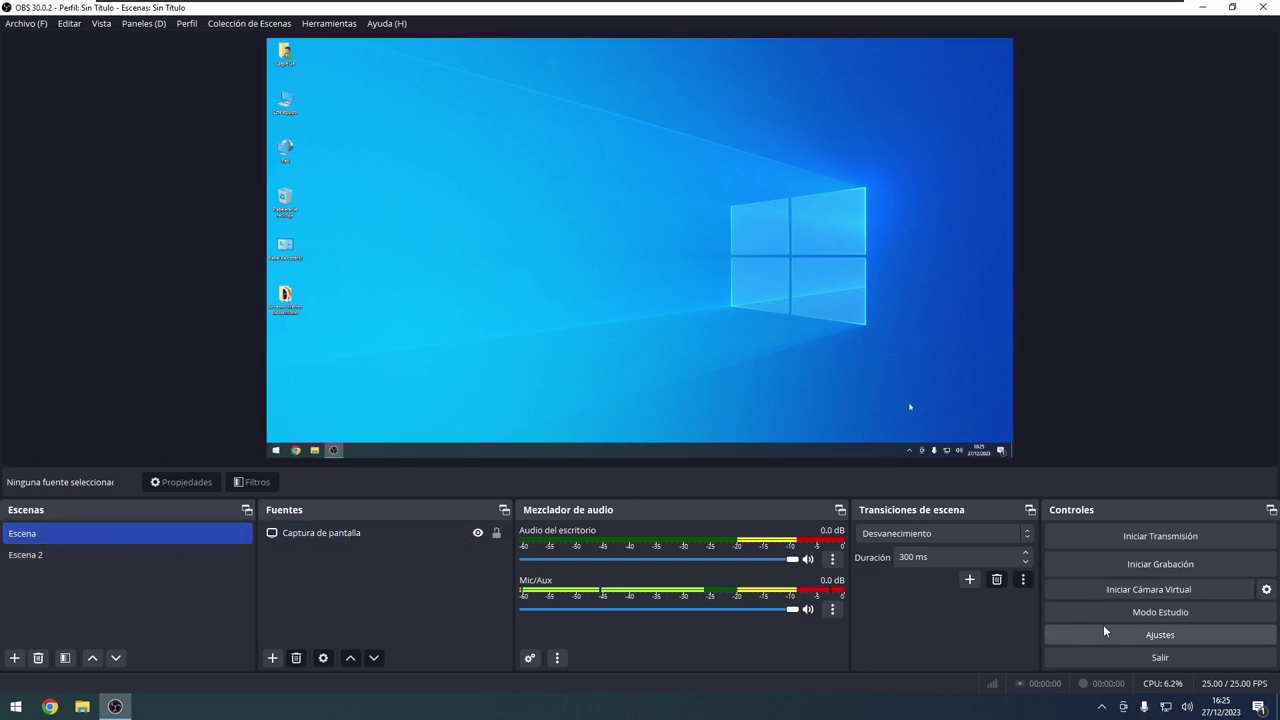
pyautogui.click(1160, 634)
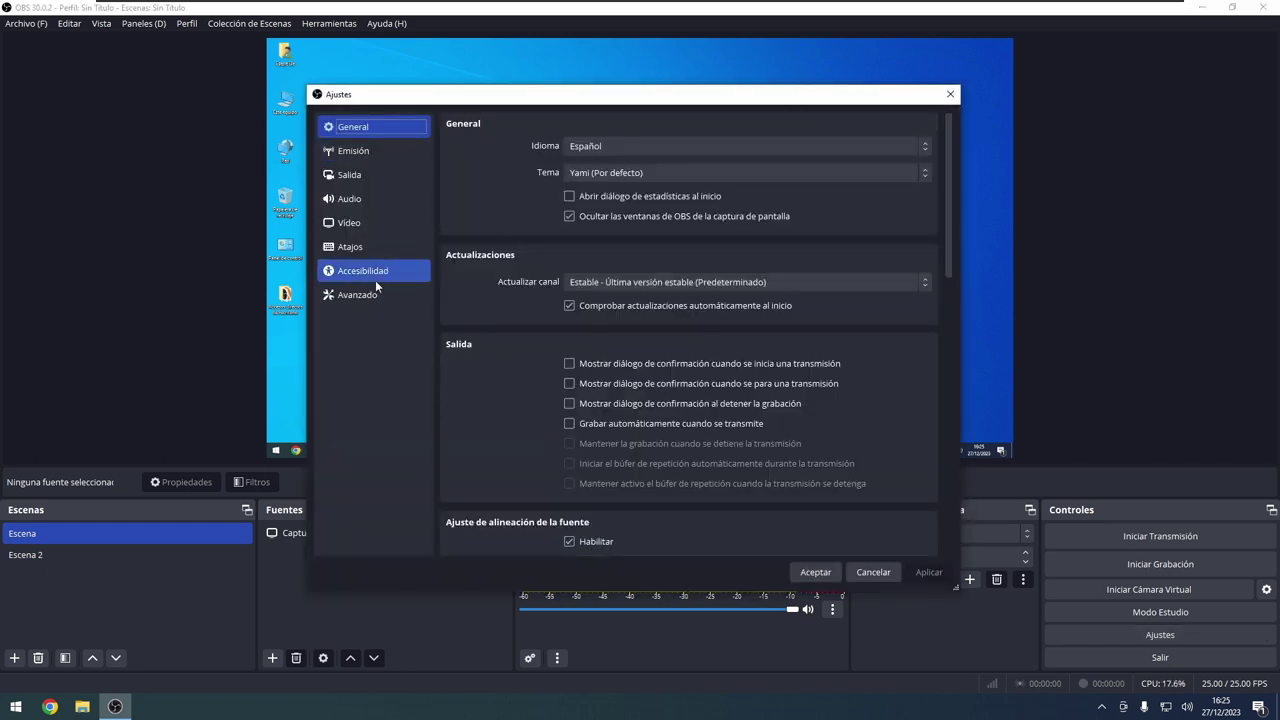
pyautogui.click(376, 284)
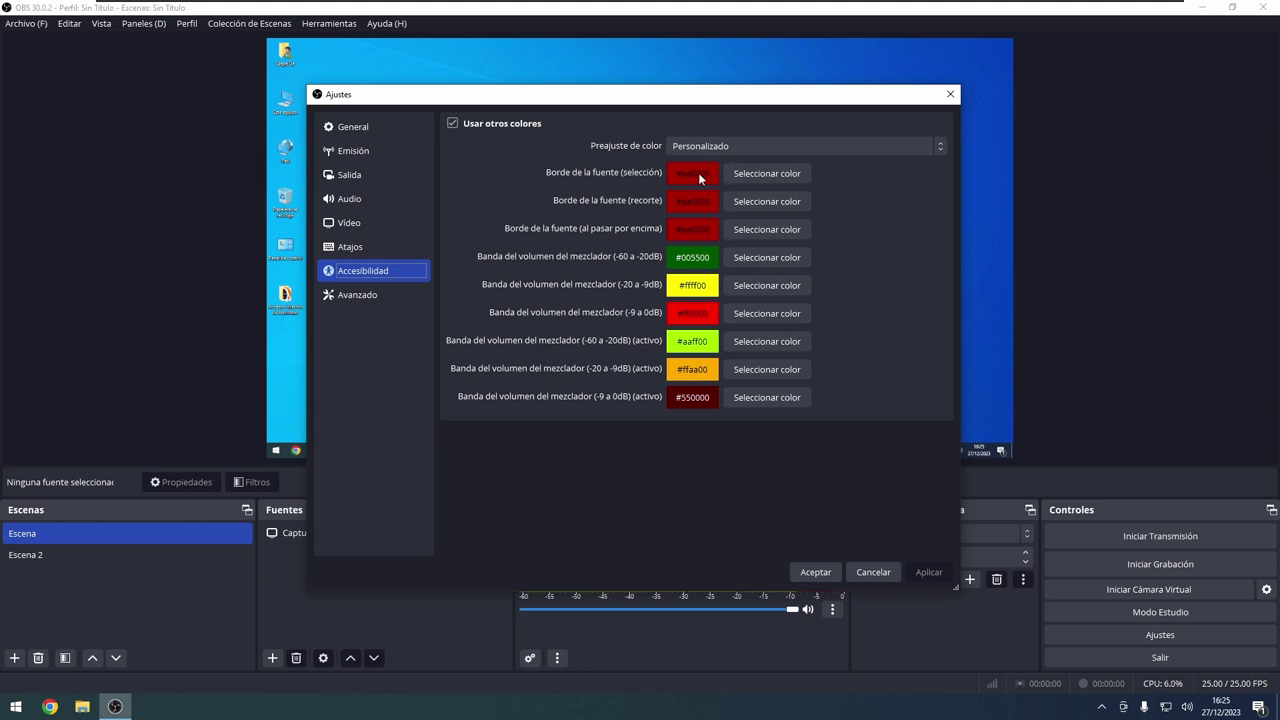
pyautogui.click(754, 178)
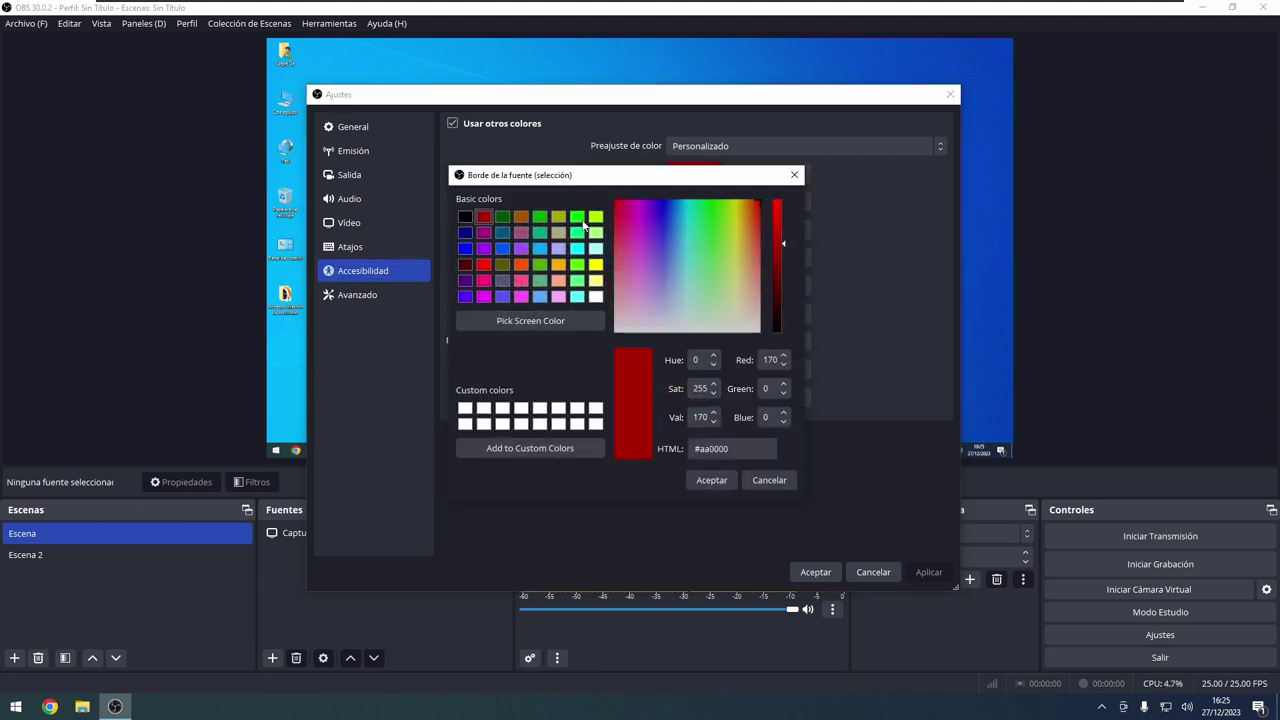
pyautogui.click(578, 218)
pyautogui.click(710, 480)
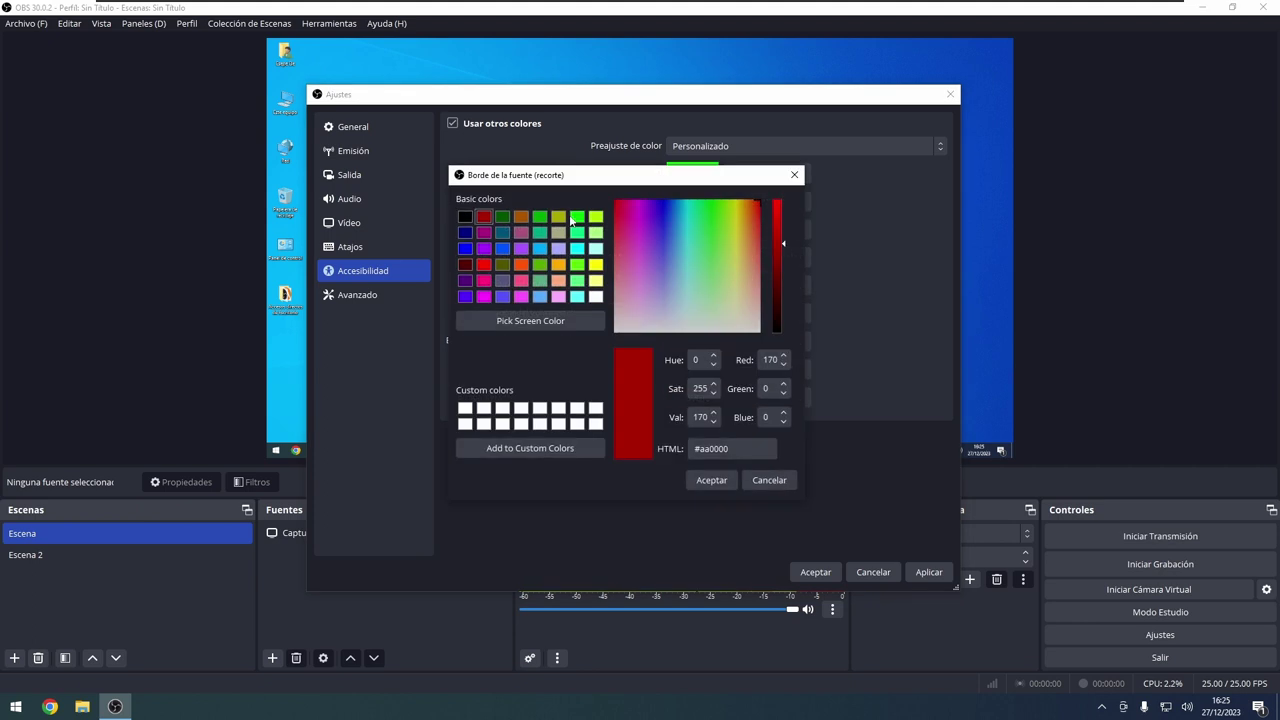
# Step: Set the source border colour for cropping to green #00aa00
pyautogui.click(577, 217)
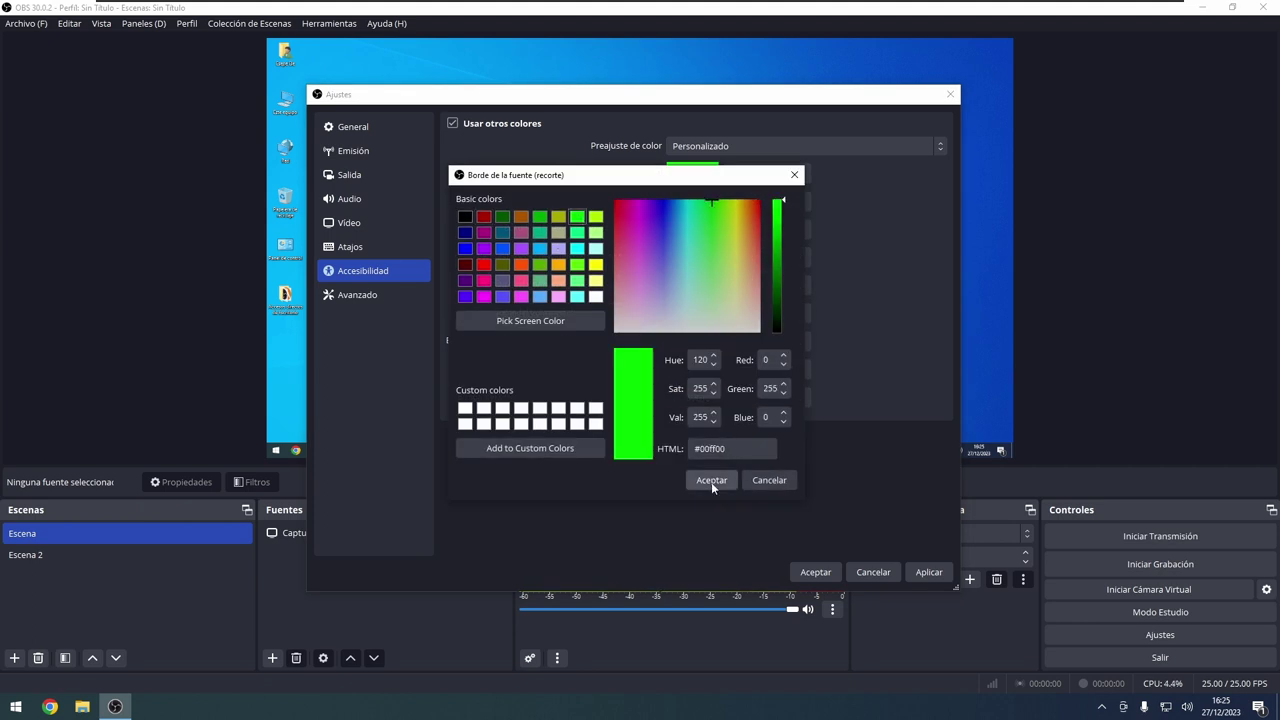
pyautogui.click(711, 480)
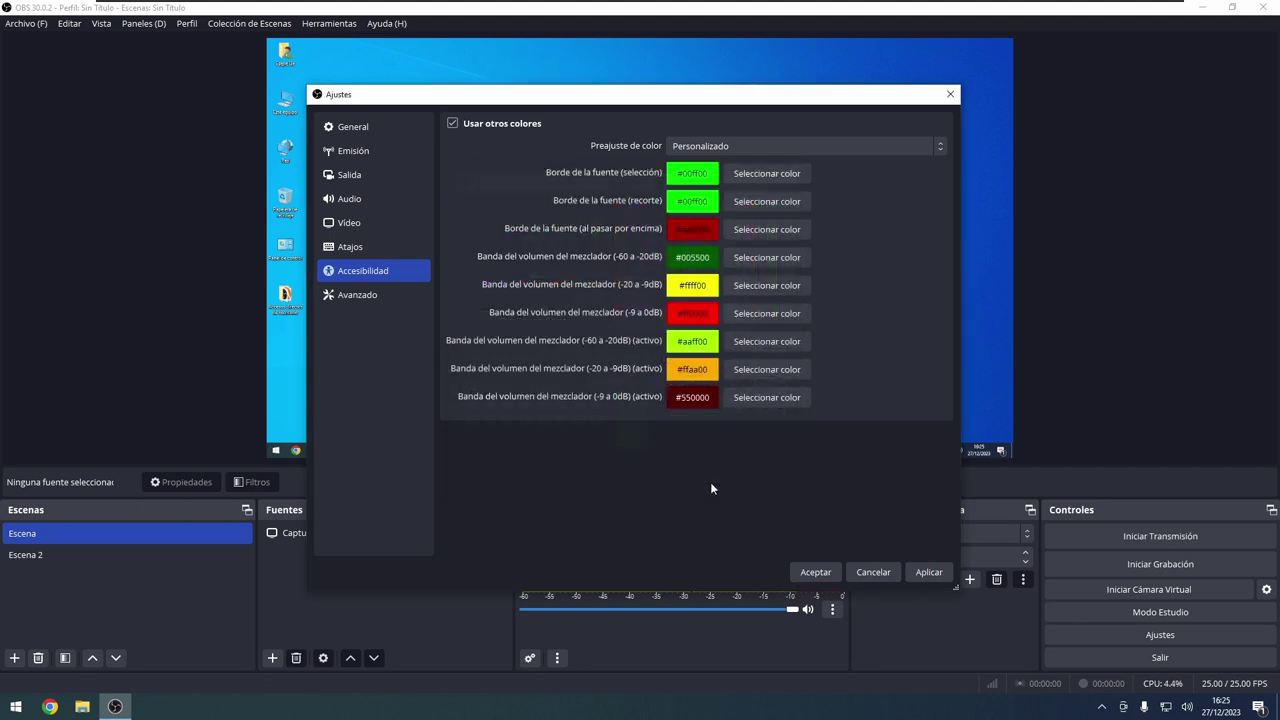
pyautogui.click(752, 202)
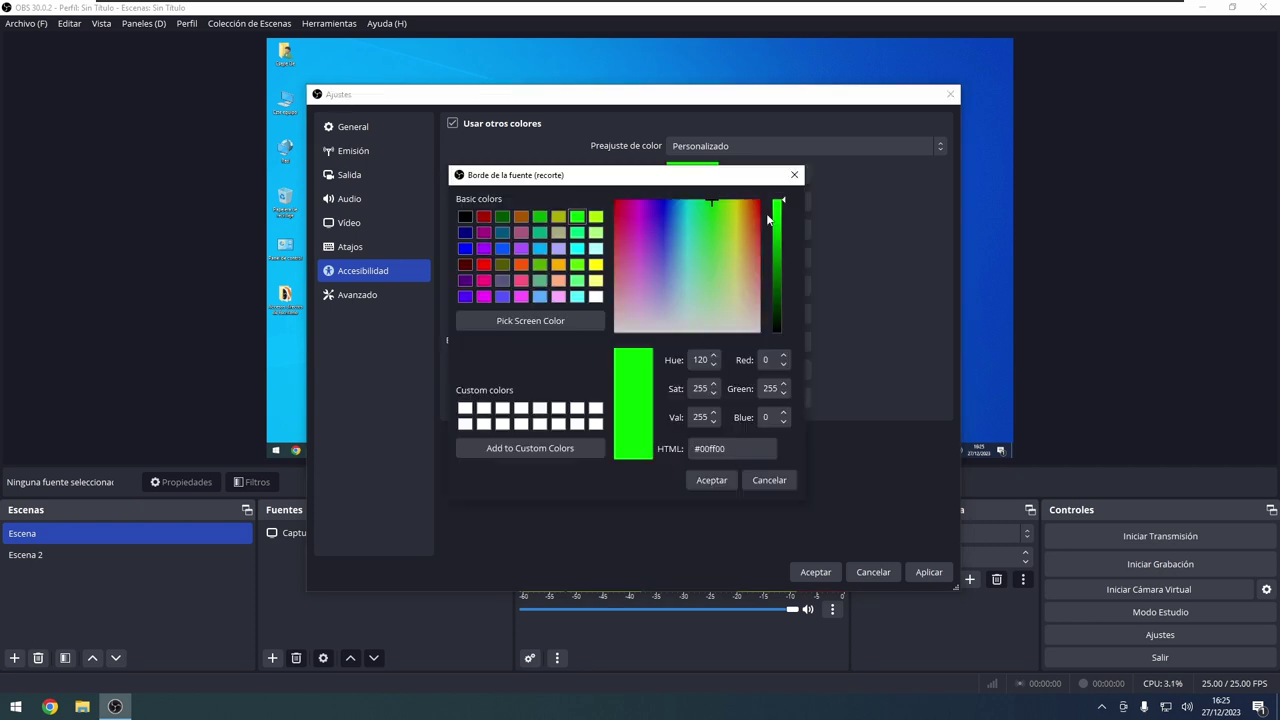
pyautogui.click(540, 217)
pyautogui.click(711, 480)
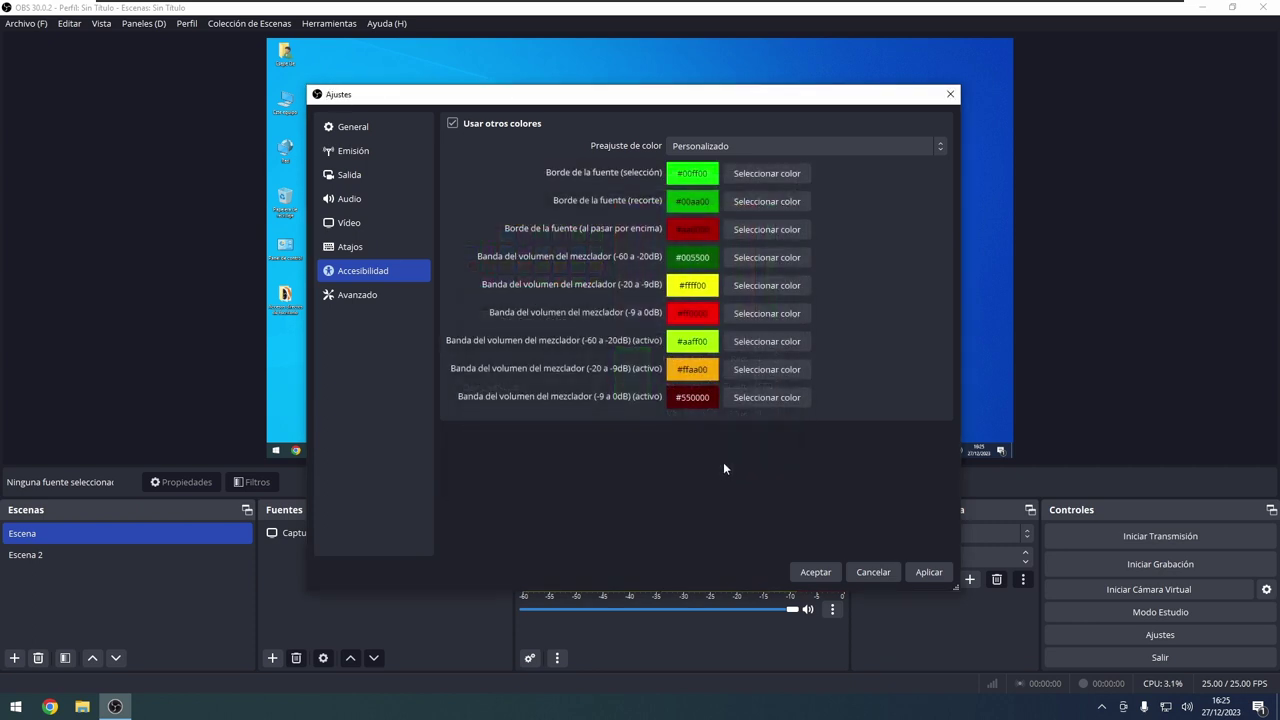
# Step: Accept the current source border colour for hovering, apply the accessibility colours and close the settings
pyautogui.click(746, 233)
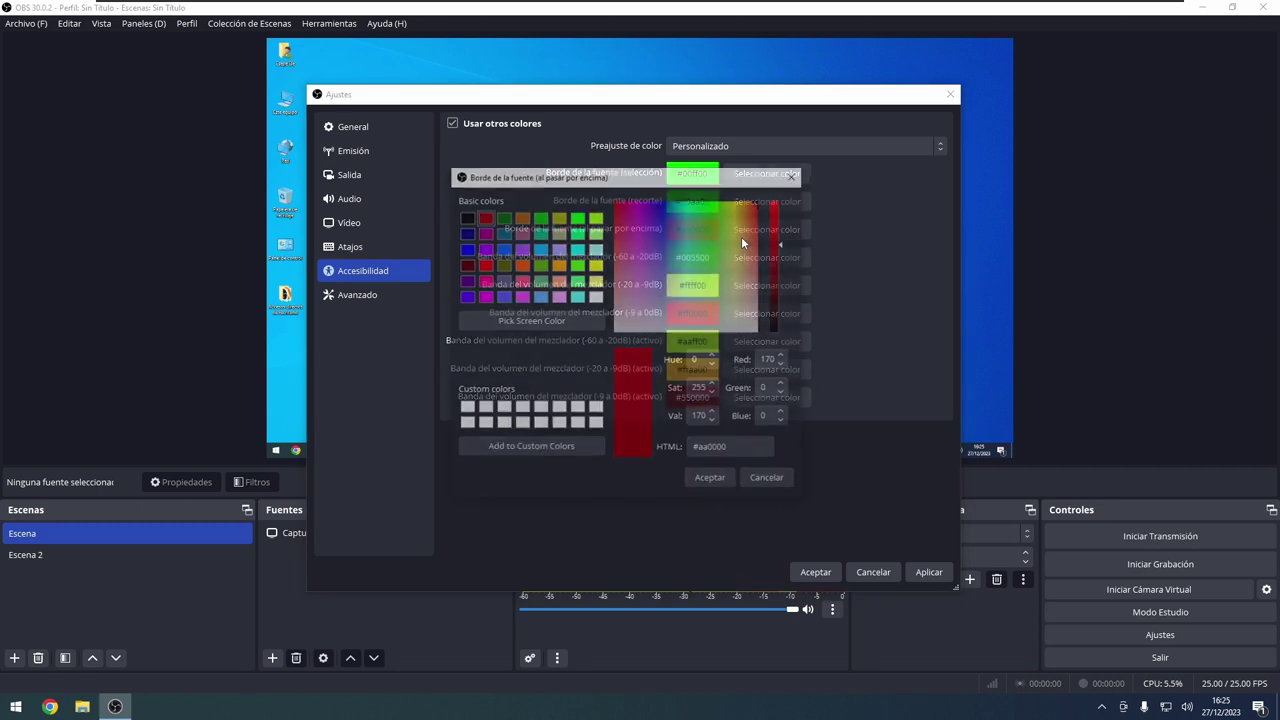
pyautogui.click(711, 480)
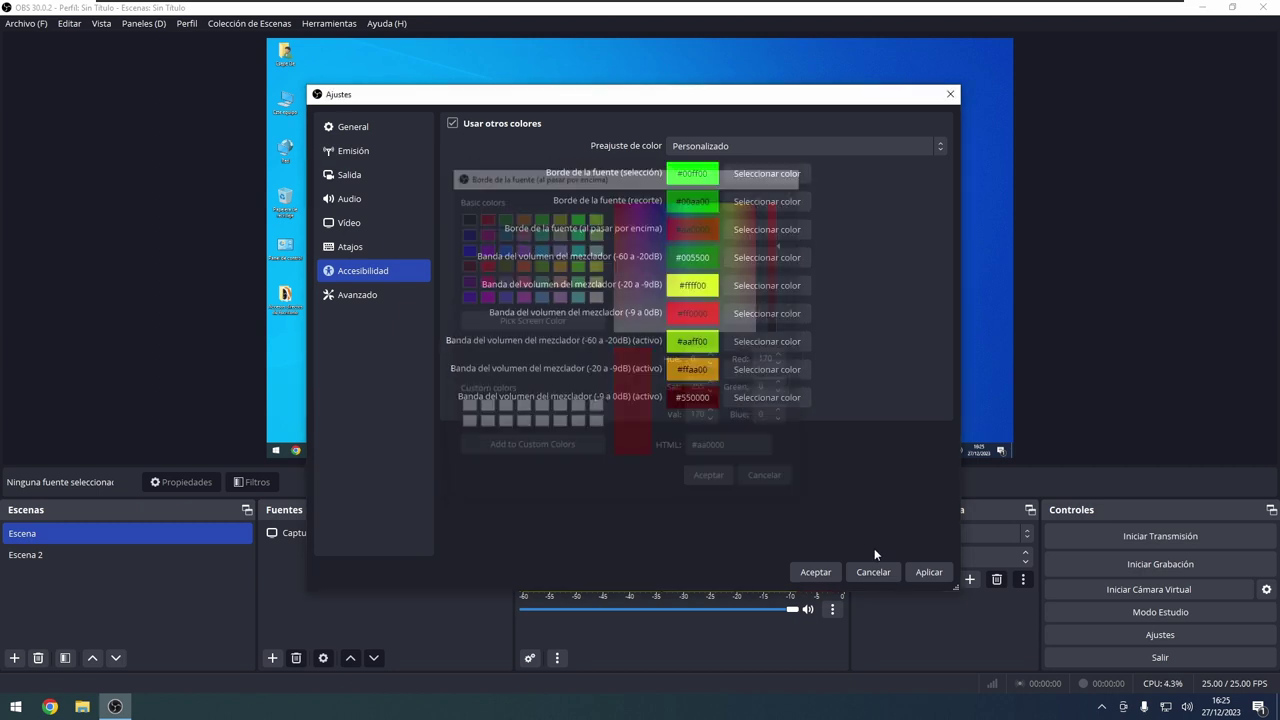
pyautogui.click(928, 572)
pyautogui.click(816, 572)
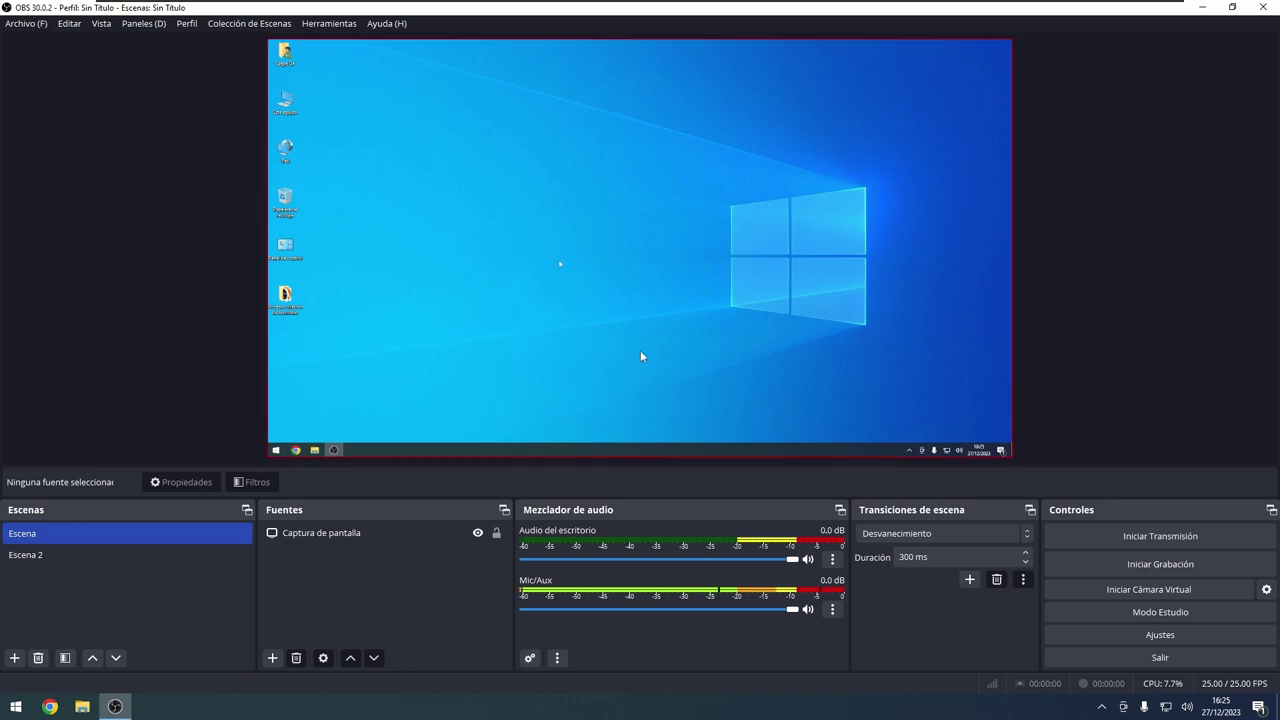
# Step: Try shrinking and cropping the Captura de pantalla source in the preview to check its border colours, and undo both changes
pyautogui.click(983, 280)
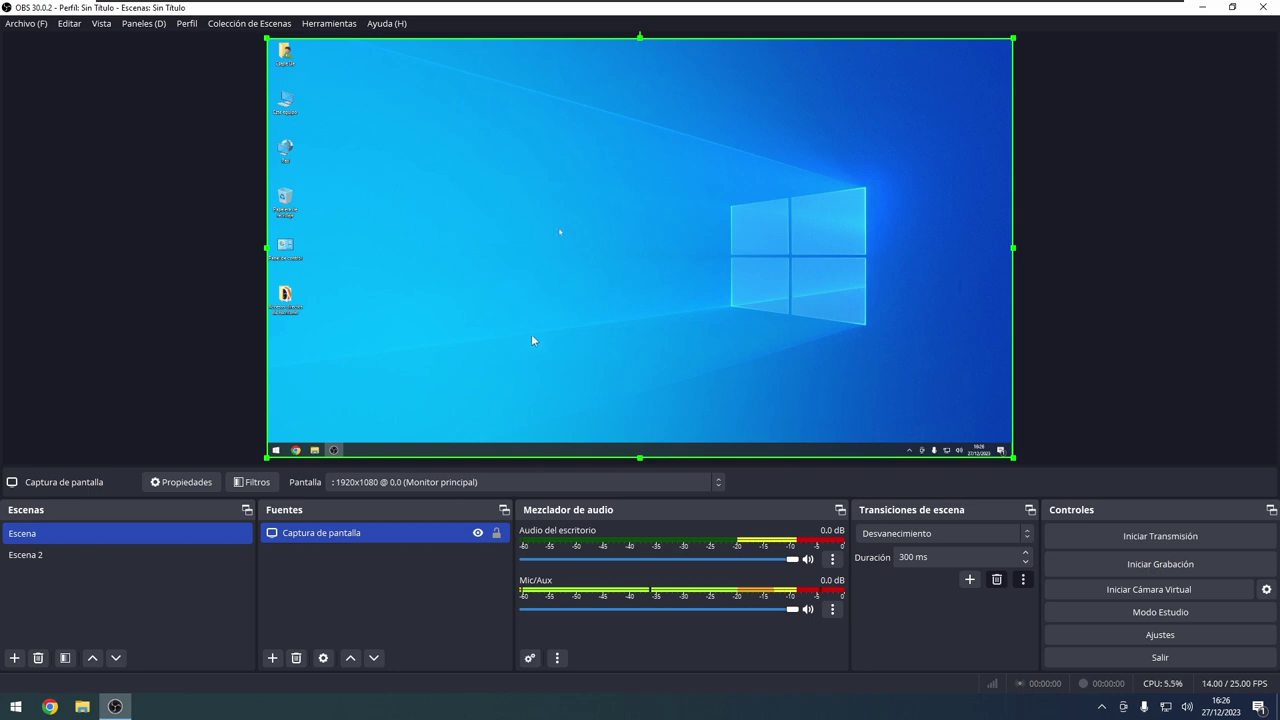
pyautogui.moveTo(1010, 248); pyautogui.dragTo(689, 227)
pyautogui.moveTo(700, 171); pyautogui.dragTo(564, 170)
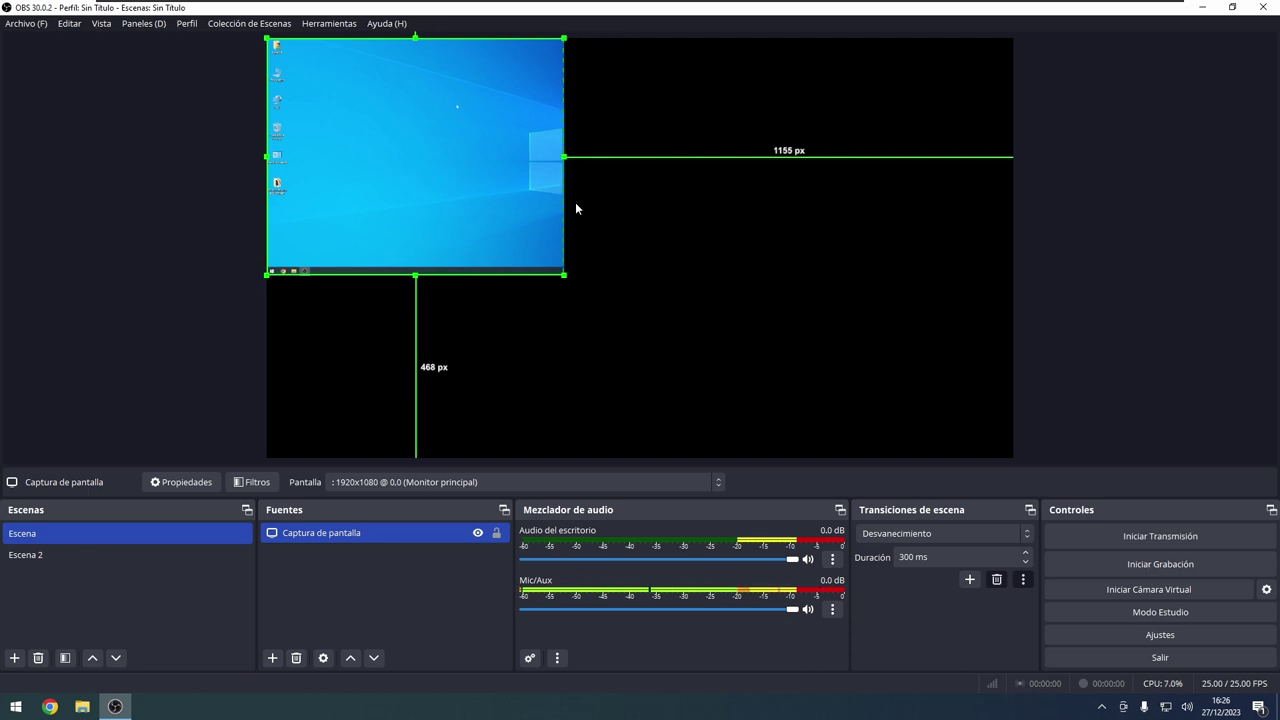
pyautogui.hotkey('ctrl', 'z')
pyautogui.hotkey('ctrl', 'z')
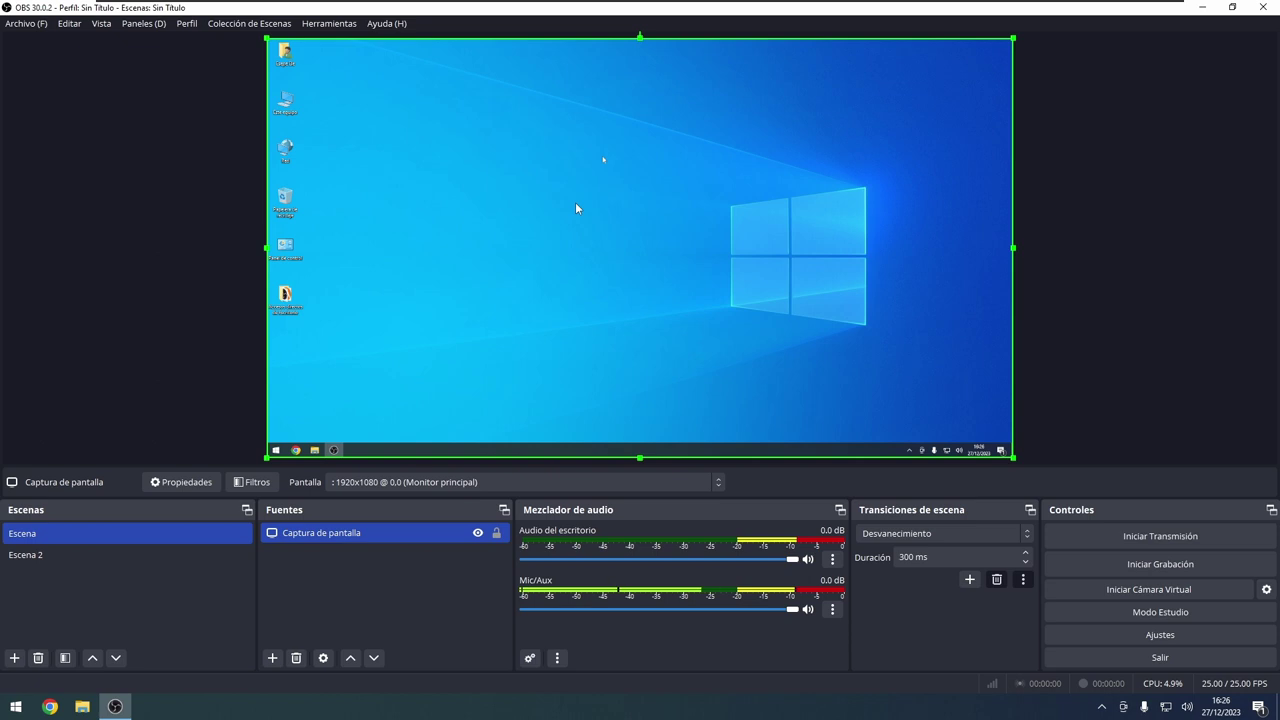
# Step: Disable the use of custom accessibility colours, apply the change and close the settings
pyautogui.click(1151, 640)
pyautogui.click(362, 270)
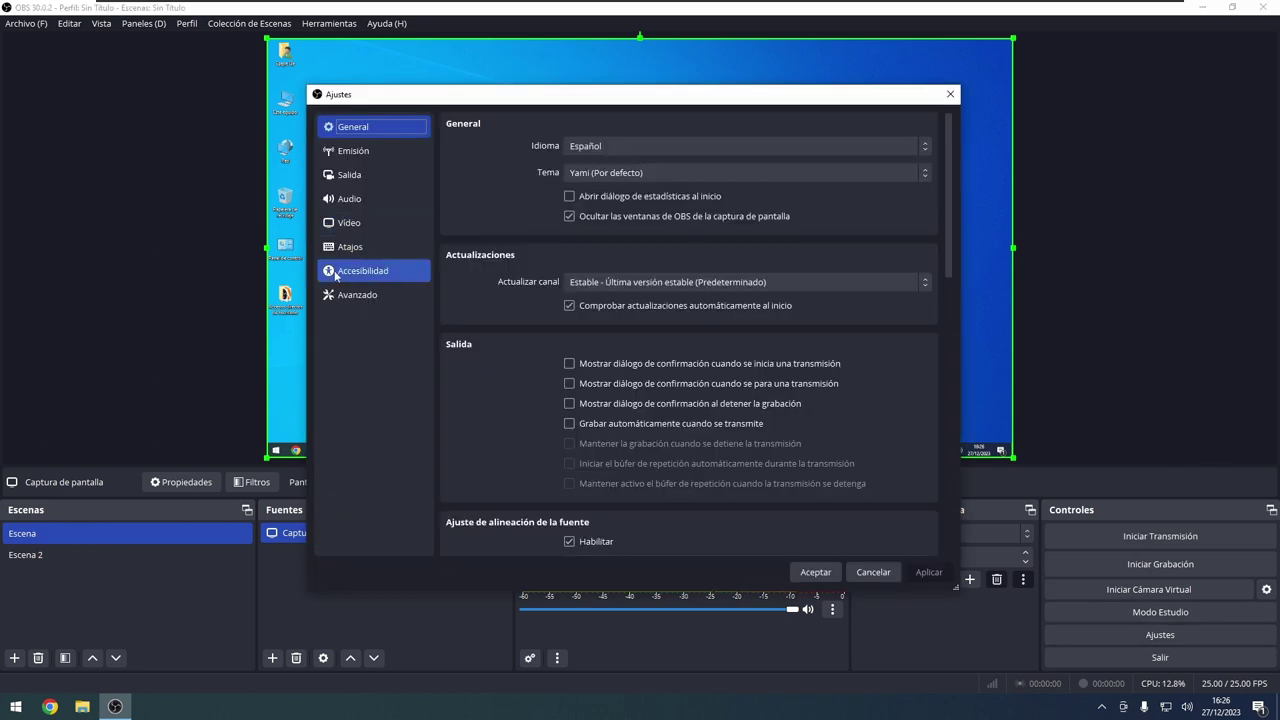
pyautogui.click(929, 572)
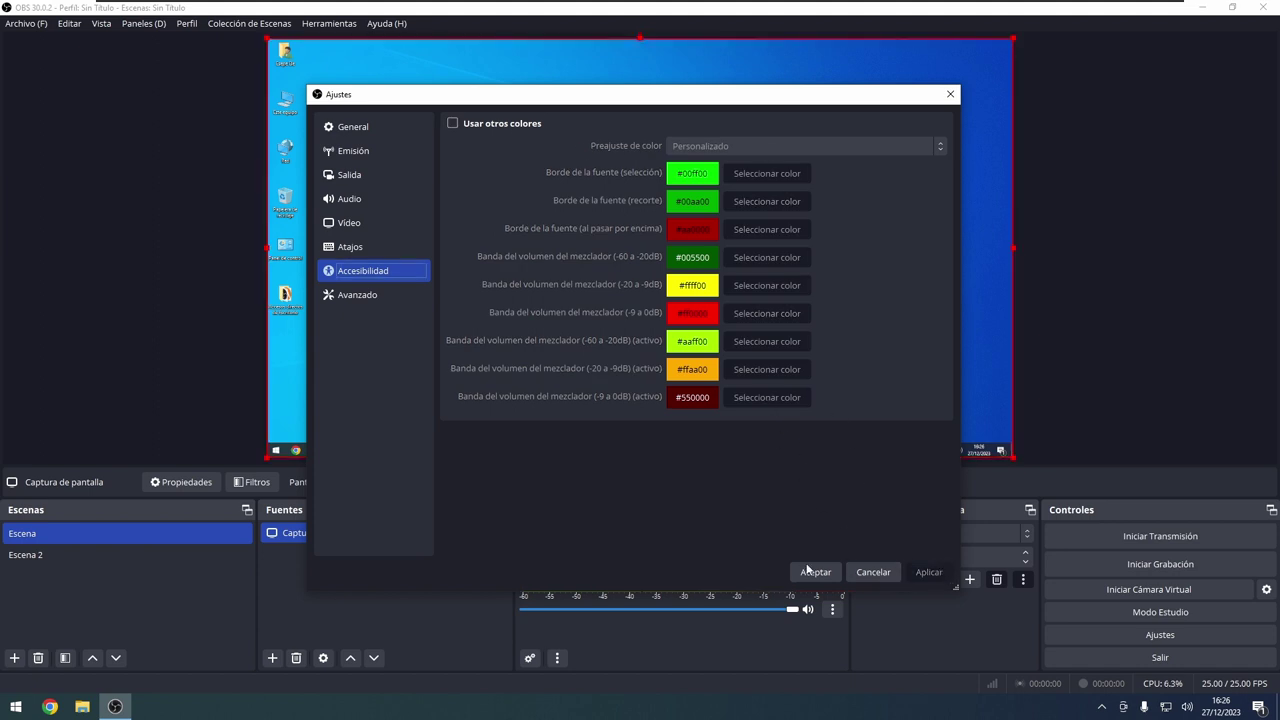
pyautogui.click(838, 572)
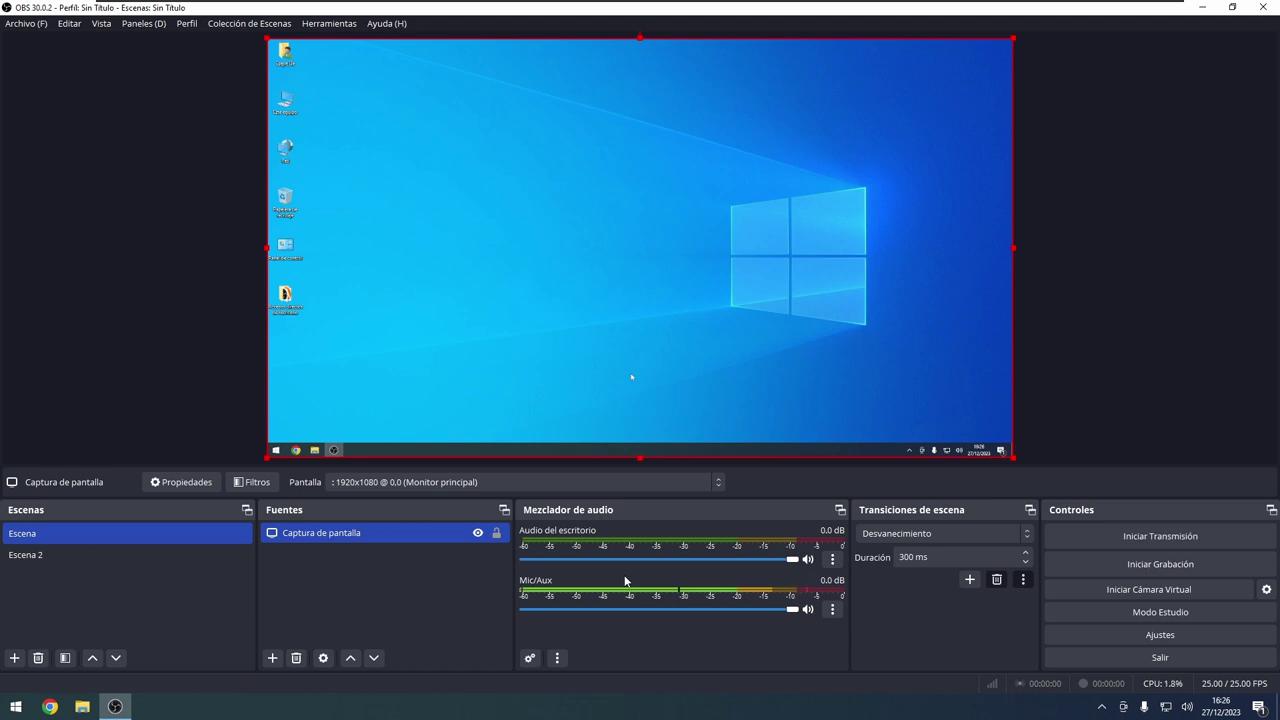
# Step: Open the advanced settings and look through the general, video, recording and stream delay options
pyautogui.click(1160, 634)
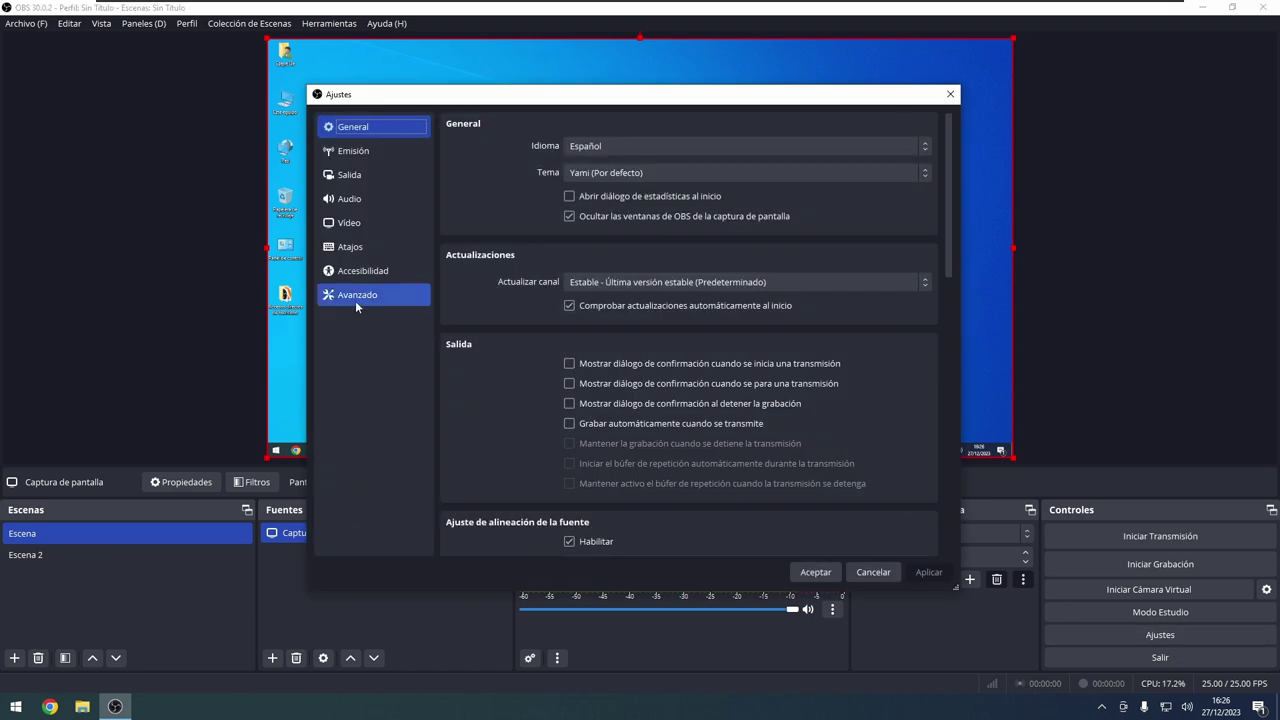
pyautogui.click(356, 297)
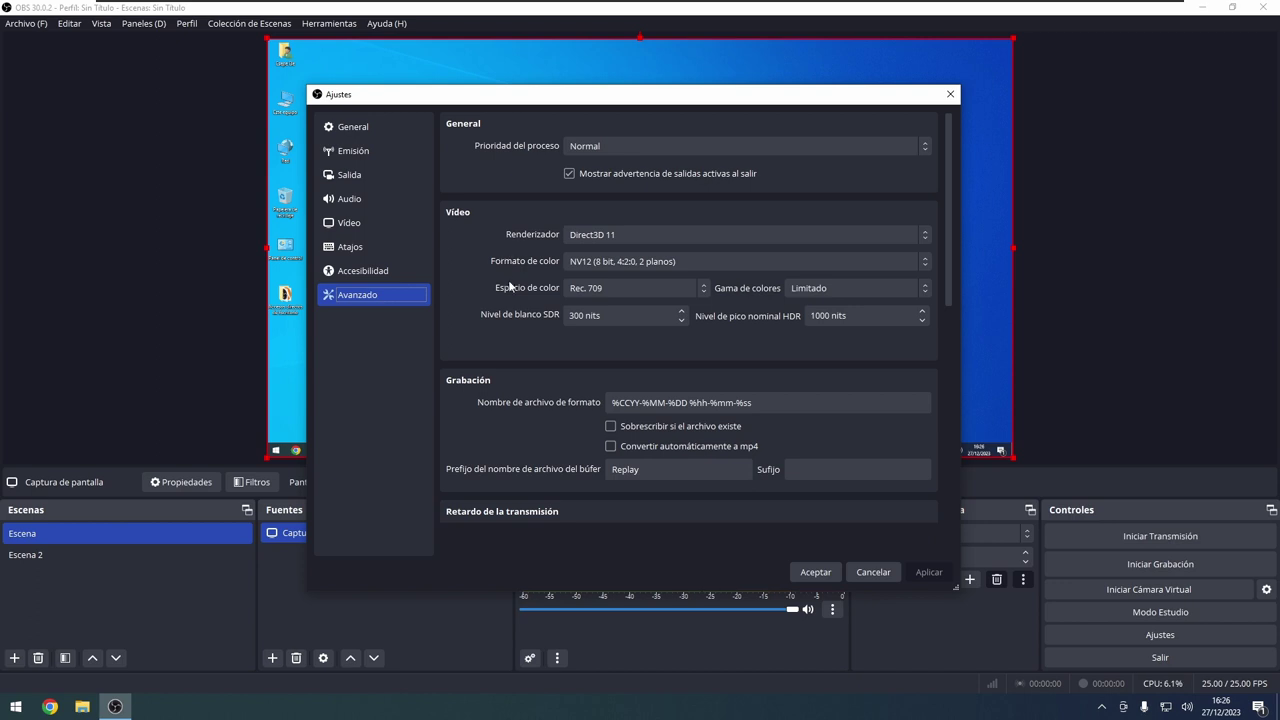
pyautogui.scroll(-7, 512, 320)
pyautogui.scroll(3, 480, 380)
pyautogui.scroll(3, 470, 380)
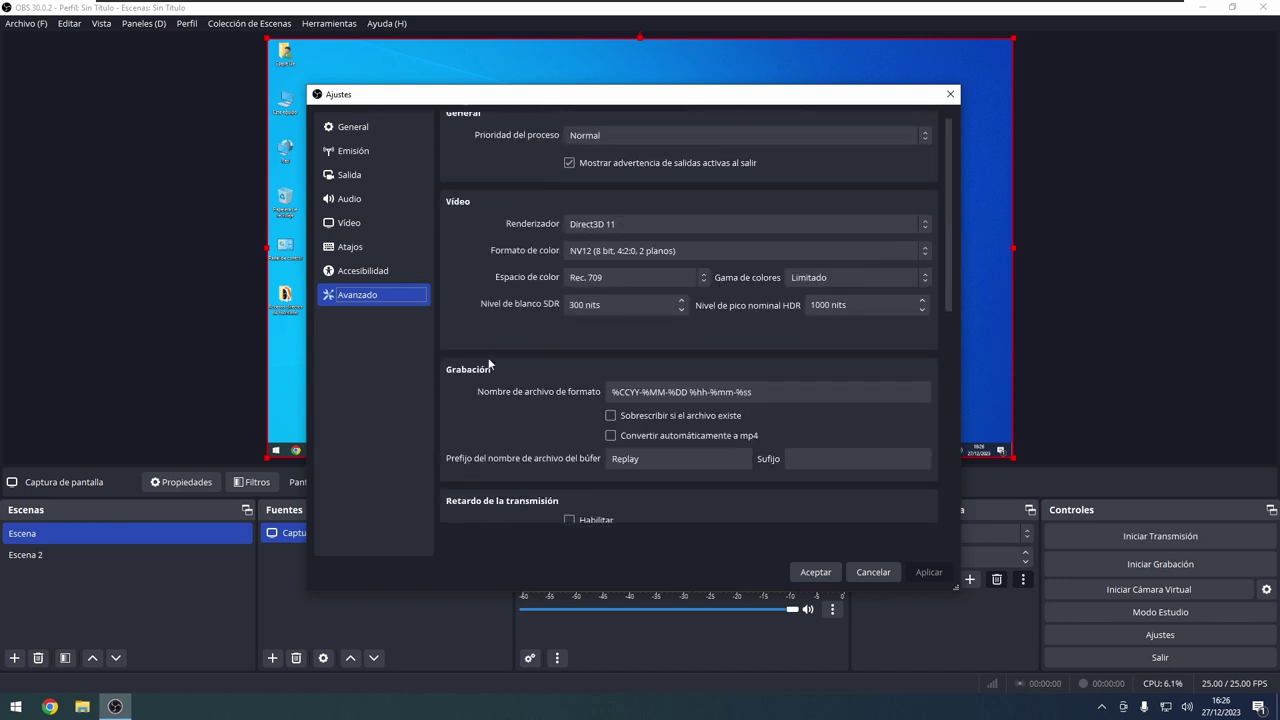